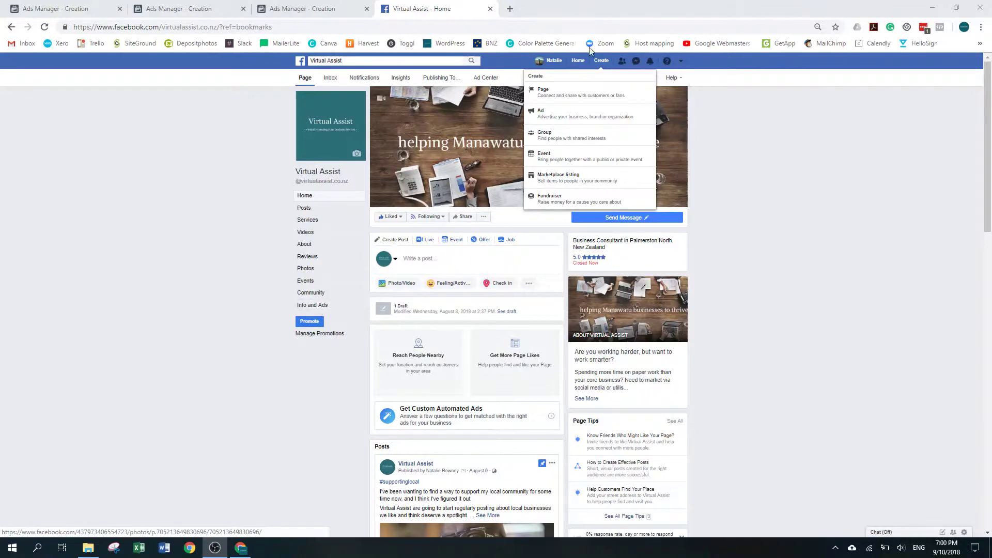
# Start creating an ad, switch to the already open Ads Manager creation page and start over instead of continuing the saved campaign draft.
pyautogui.click(581, 114)
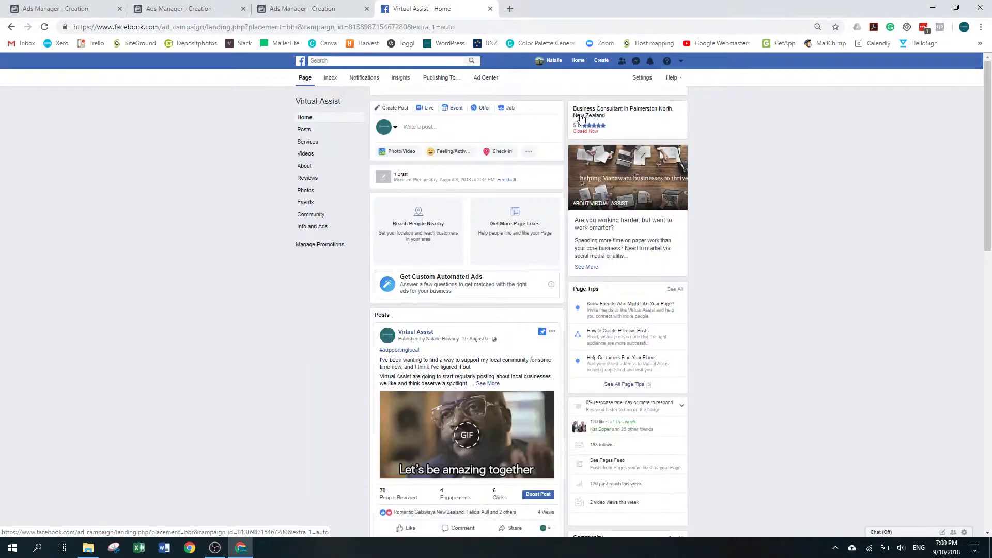
pyautogui.click(320, 9)
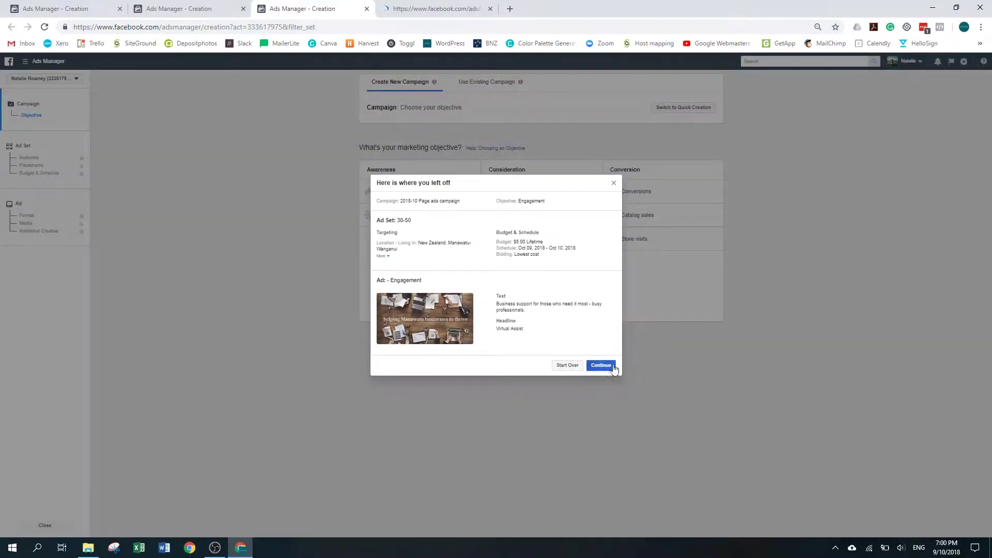
pyautogui.click(576, 367)
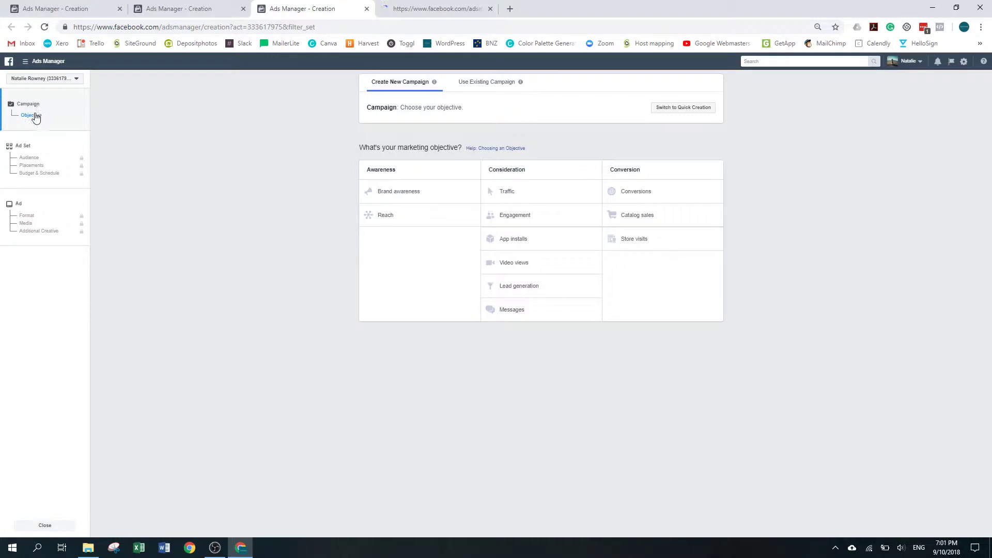
# Choose Engagement as the campaign's marketing objective, with Page likes as the engagement type.
pyautogui.click(520, 220)
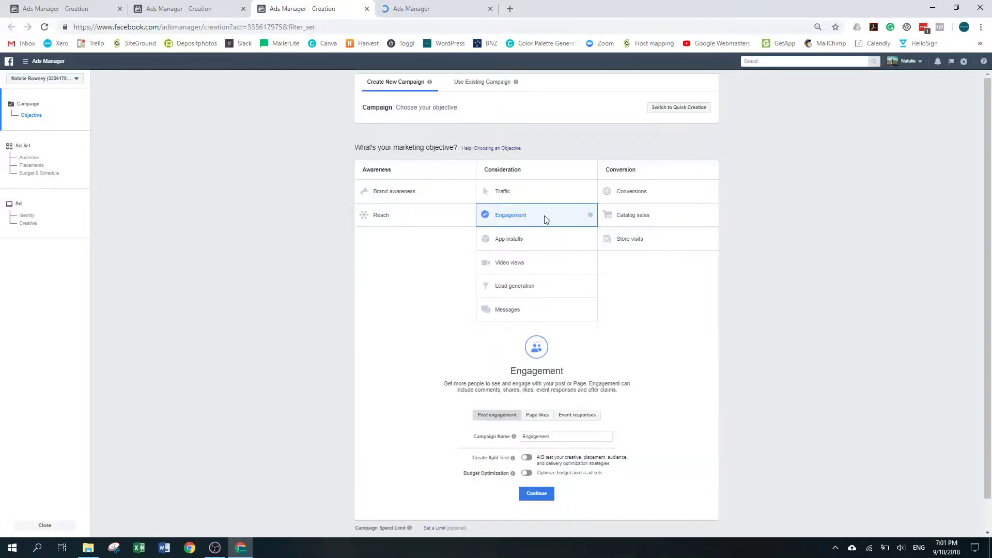
pyautogui.scroll(-1, 547, 219)
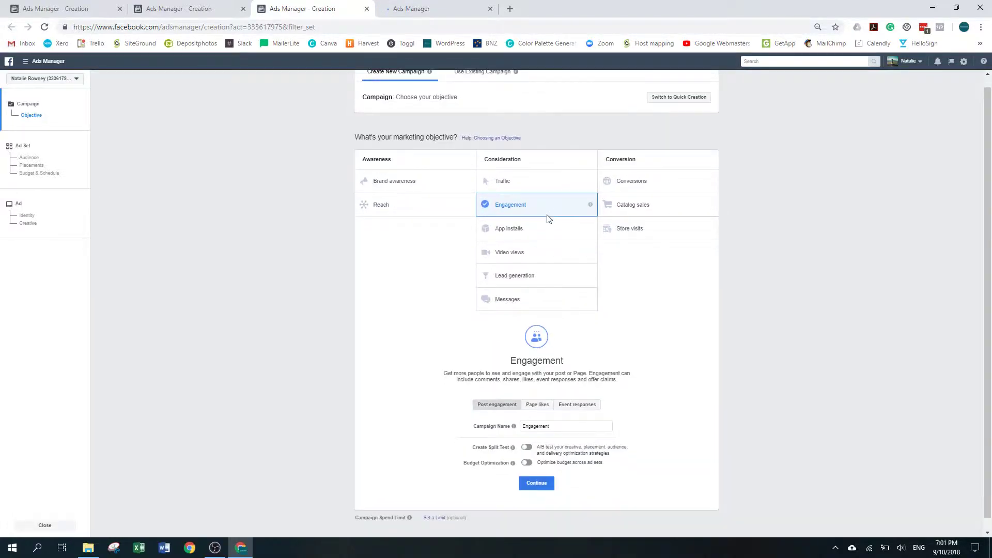
pyautogui.click(535, 395)
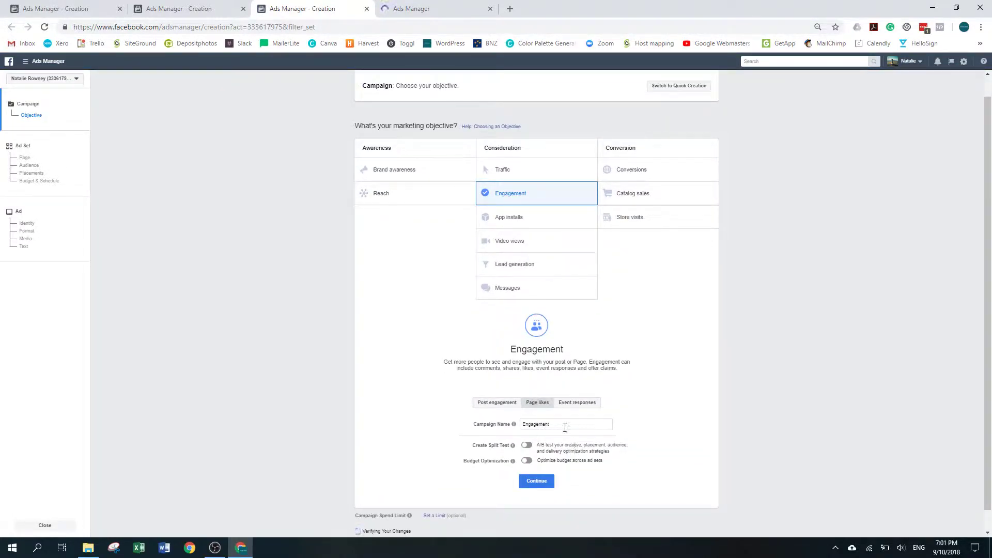
# Name the campaign "2018-10 Page like campaign" and continue to the ad set settings.
pyautogui.moveTo(565, 428); pyautogui.dragTo(514, 426)
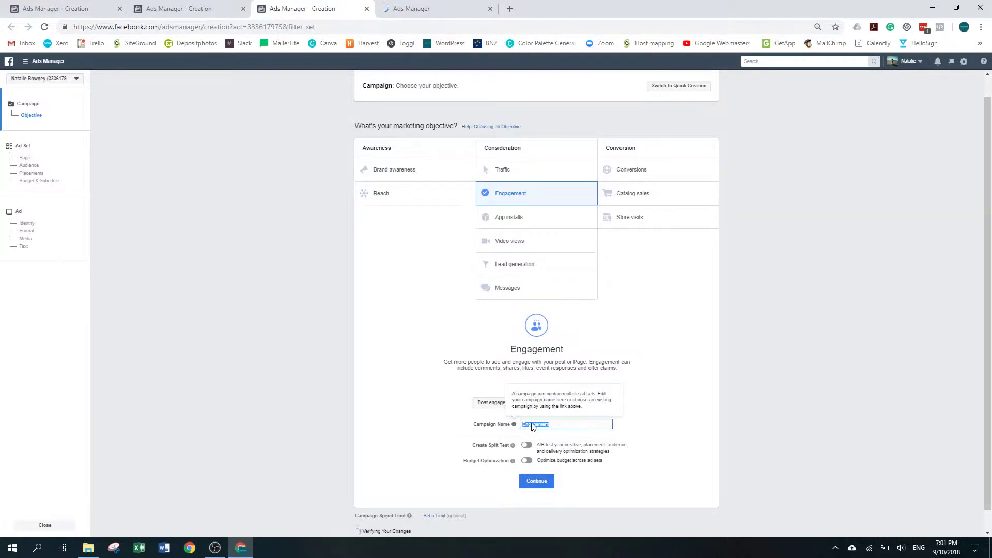
pyautogui.write('2018')
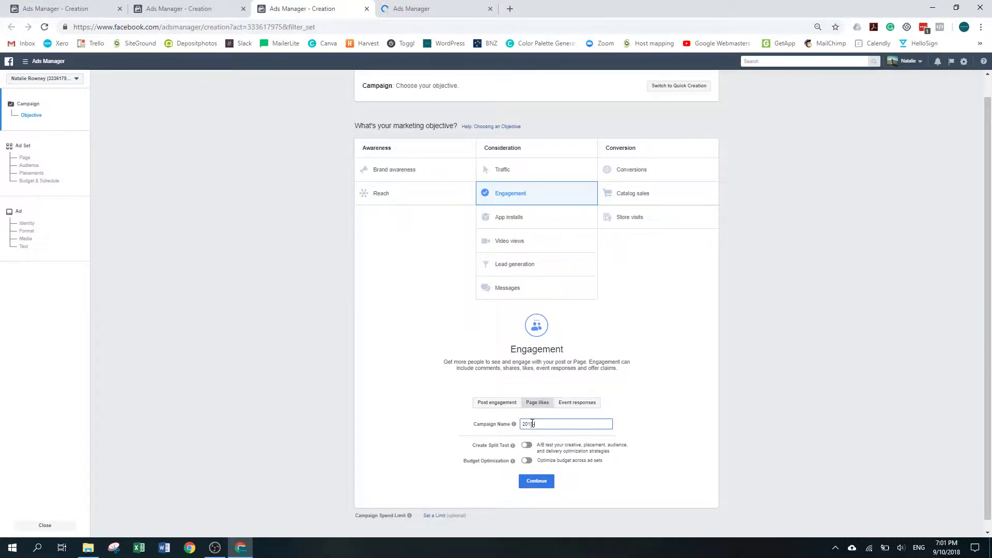
pyautogui.write('-10 Page like campaign')
pyautogui.click(545, 488)
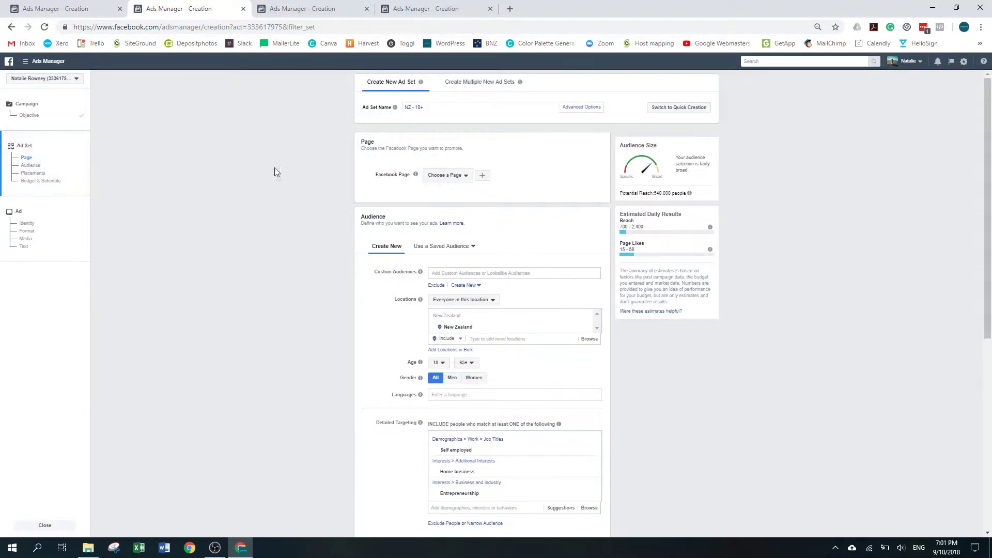
# Select the Virtual Assist page from the personal pages as the page to promote, and begin a new audience.
pyautogui.click(440, 177)
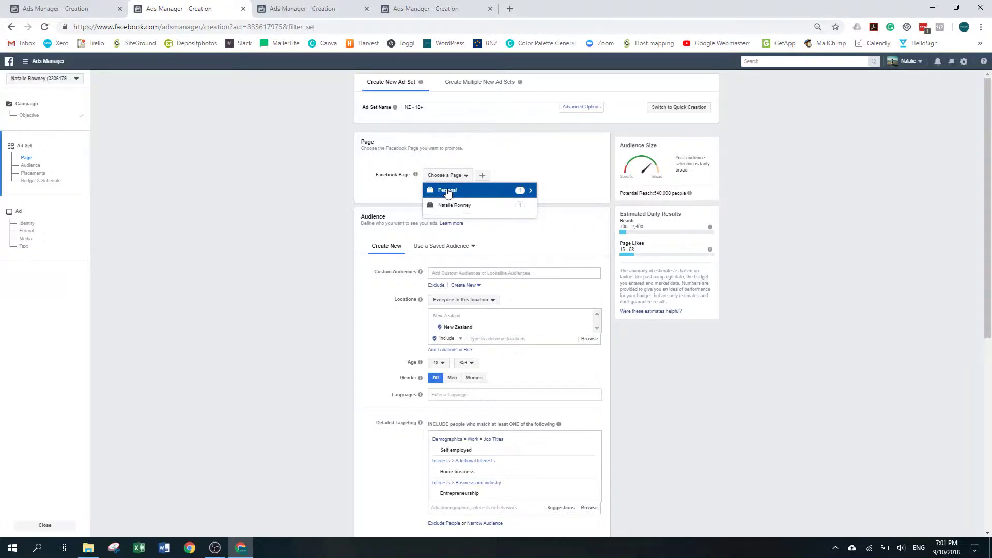
pyautogui.click(448, 192)
pyautogui.click(471, 215)
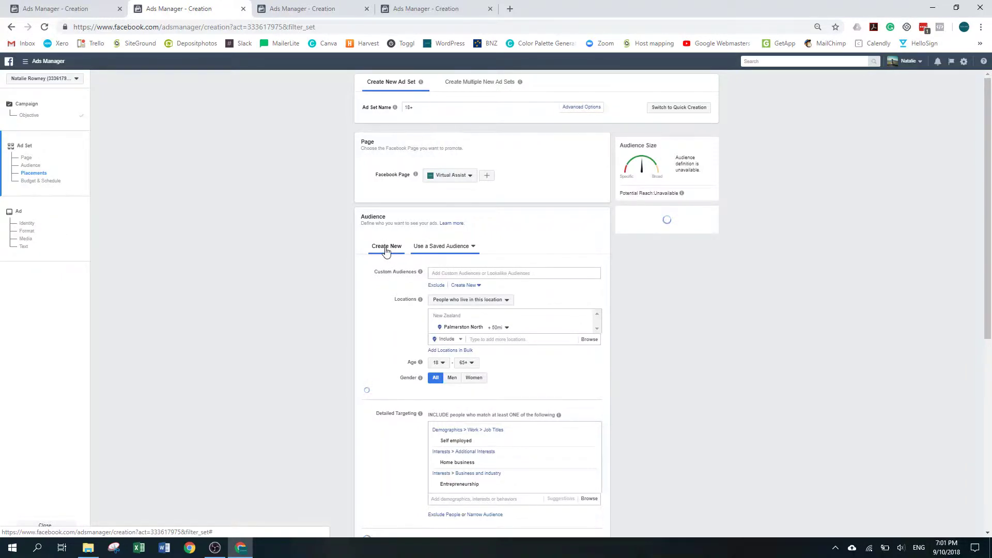
pyautogui.click(387, 252)
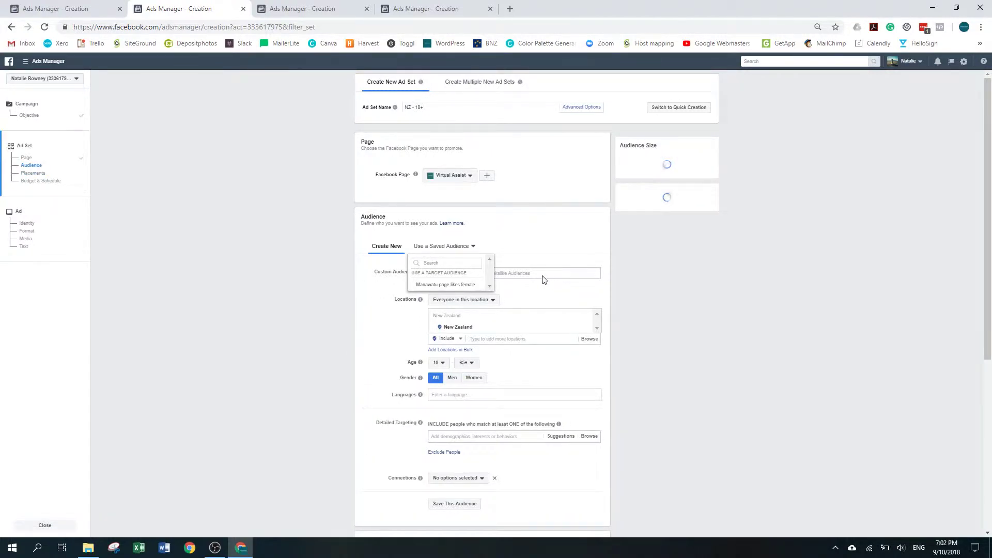
# Examine the available custom and lookalike audiences and read the explanation of Custom Audiences.
pyautogui.scroll(-2, 525, 279)
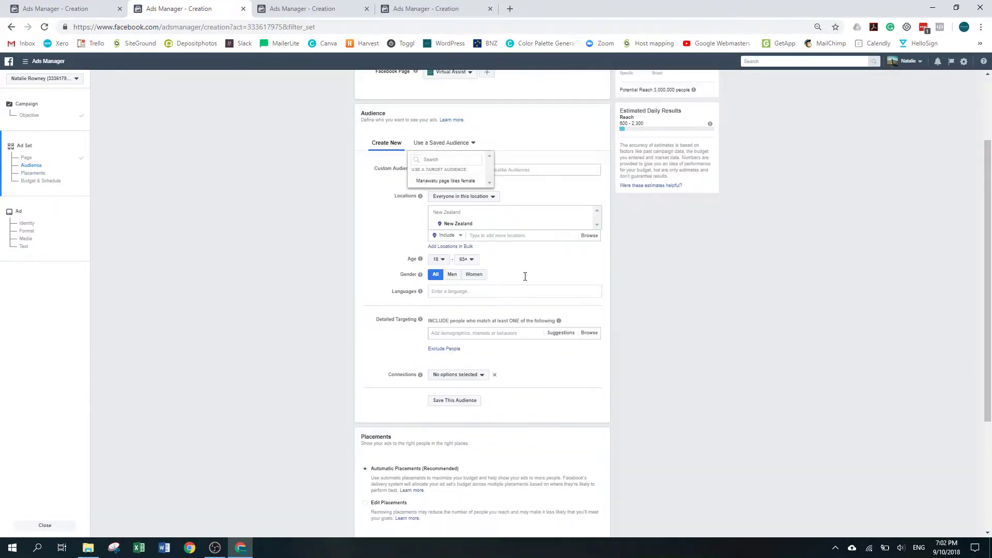
pyautogui.click(521, 170)
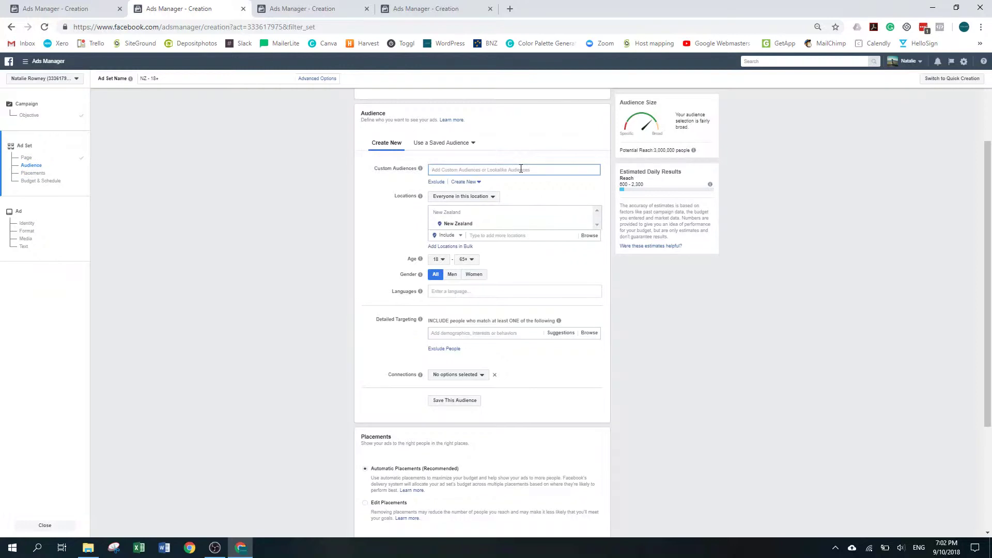
pyautogui.scroll(2, 346, 239)
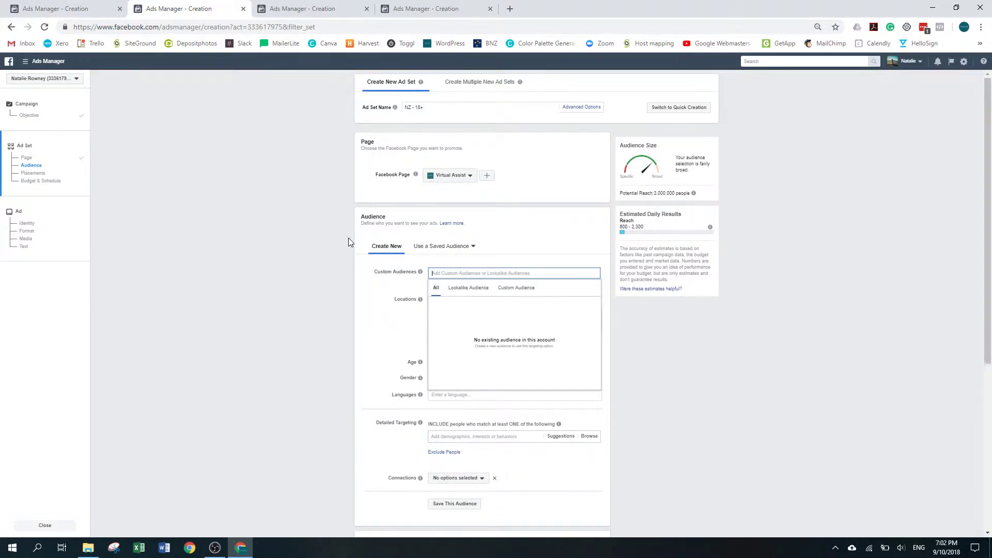
pyautogui.moveTo(422, 274)
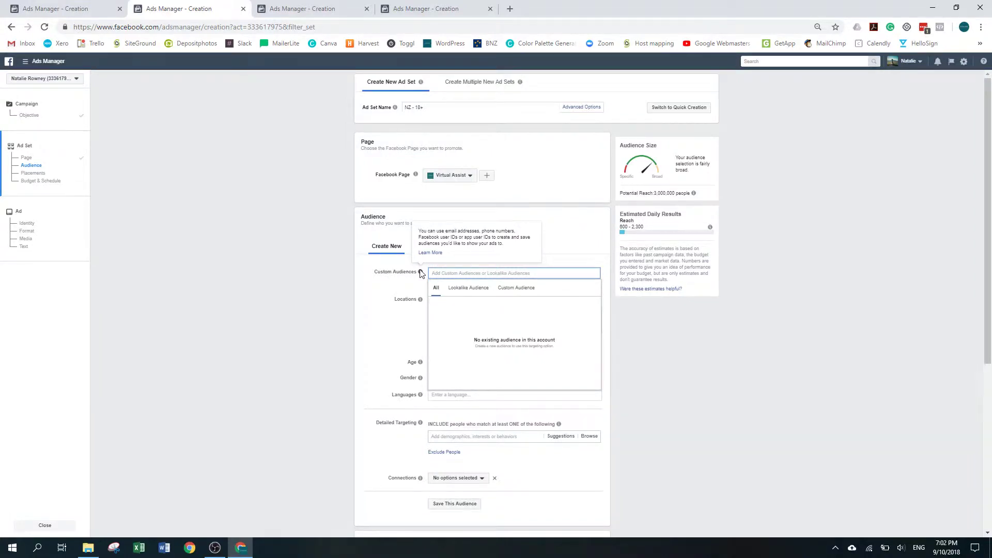
pyautogui.click(377, 299)
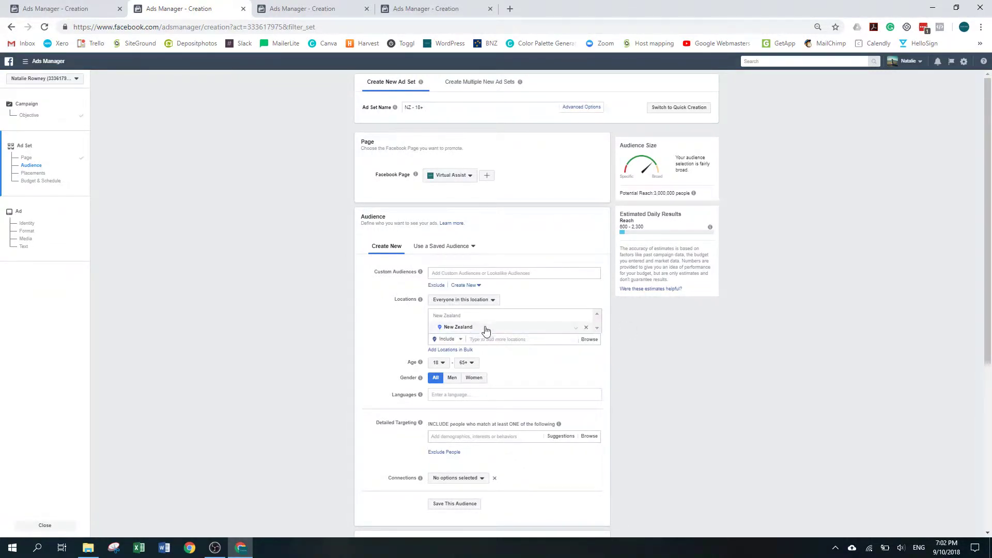
# Remove New Zealand from the audience locations and include the Manawatu-Wanganui region instead.
pyautogui.click(587, 327)
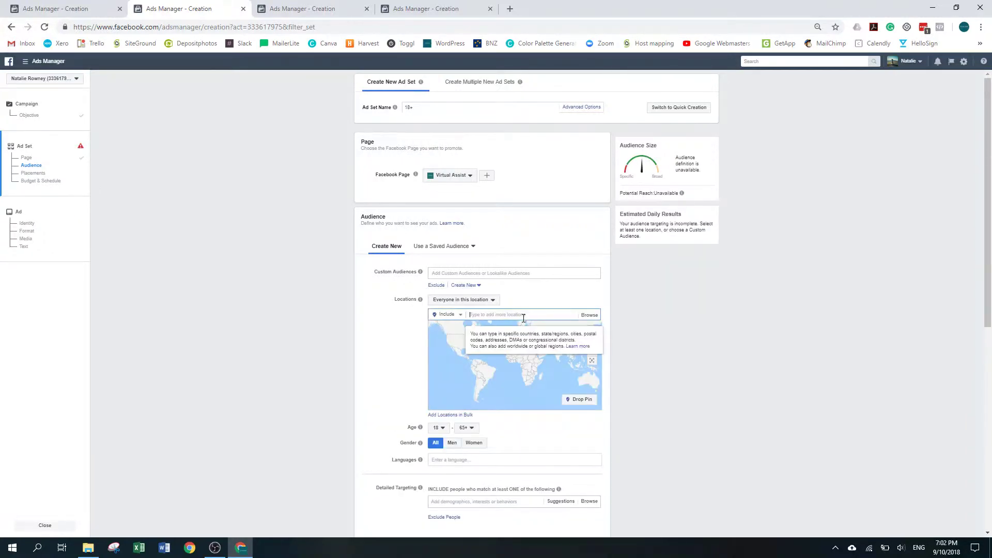
pyautogui.write('manawatu')
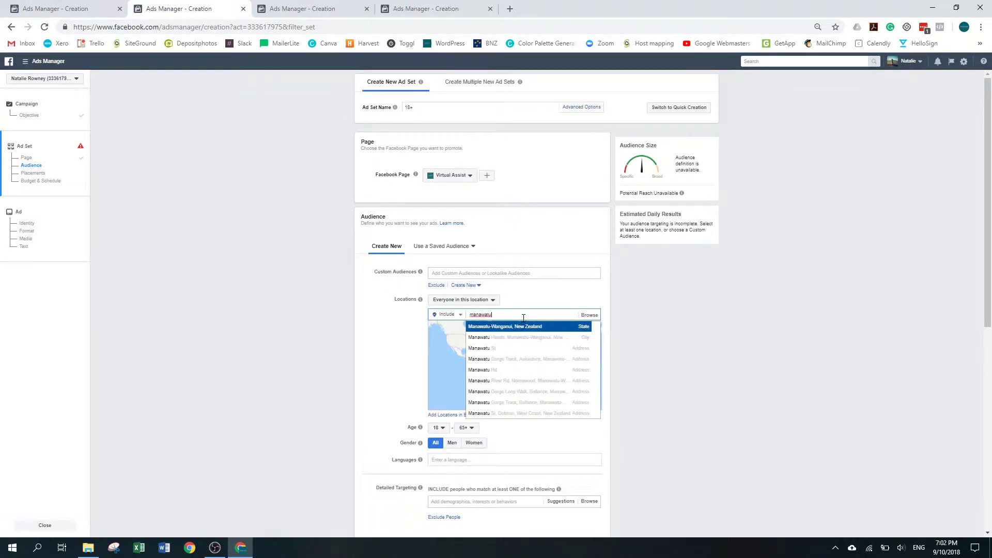
pyautogui.click(523, 332)
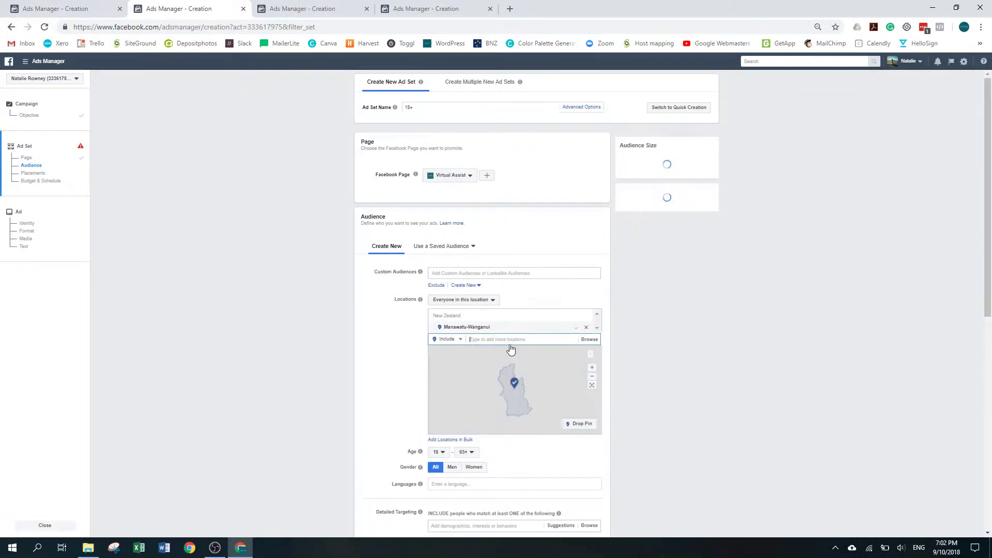
# Include the city of Palmerston North, Manawatu-Wanganui as the audience location.
pyautogui.write('palmer')
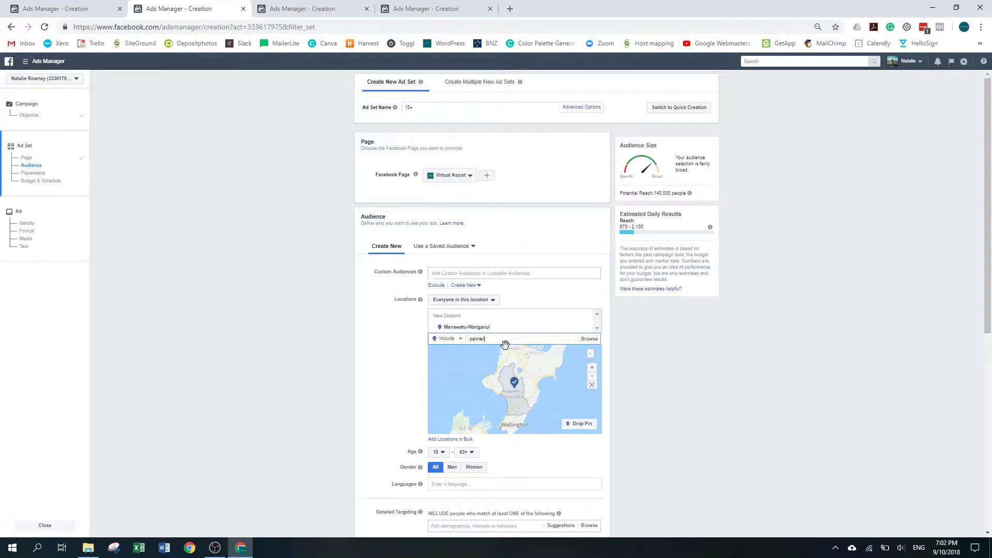
pyautogui.write('tio')
pyautogui.press('BackSpace')
pyautogui.write('north')
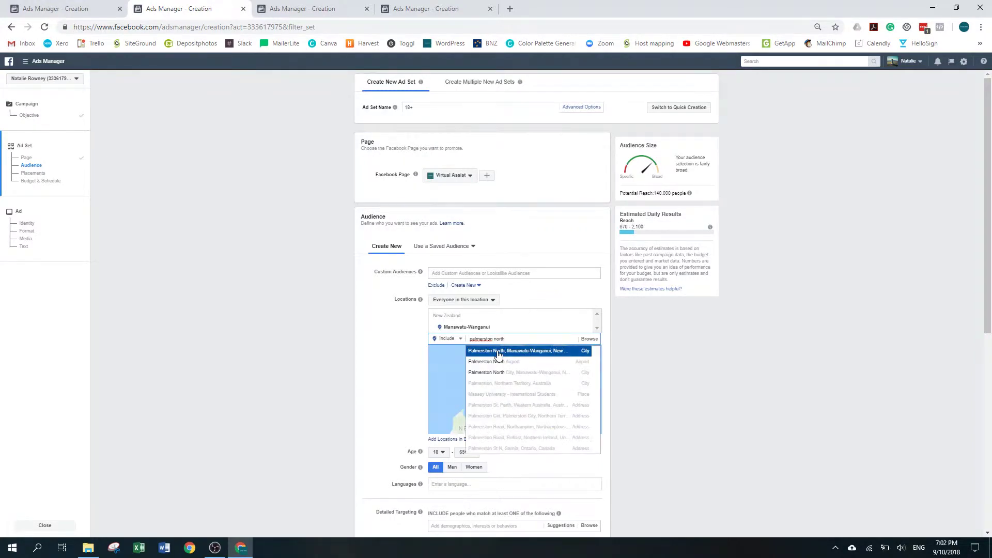
pyautogui.click(498, 352)
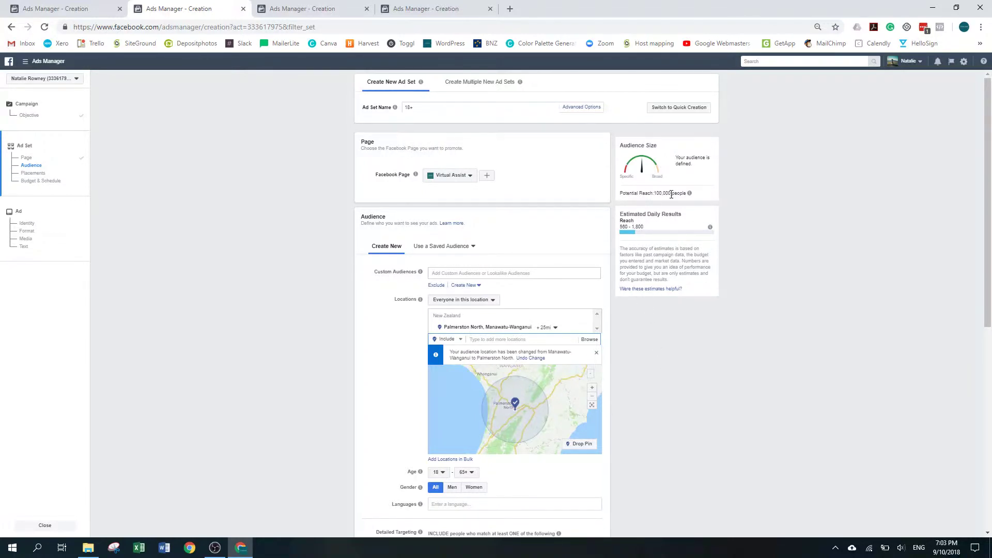
# Set the audience's age range to 30–60.
pyautogui.scroll(-3, 632, 387)
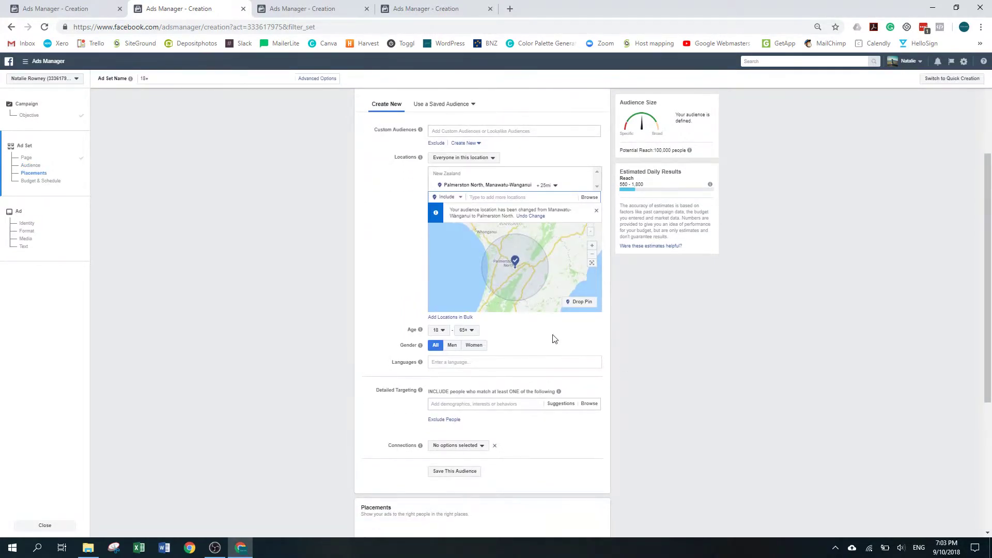
pyautogui.click(443, 331)
pyautogui.scroll(-2, 442, 393)
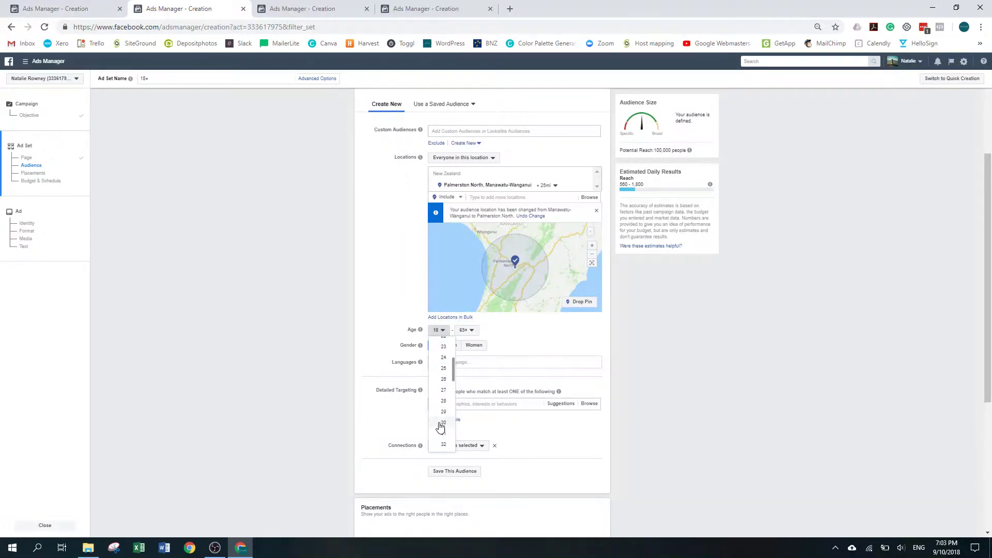
pyautogui.click(443, 423)
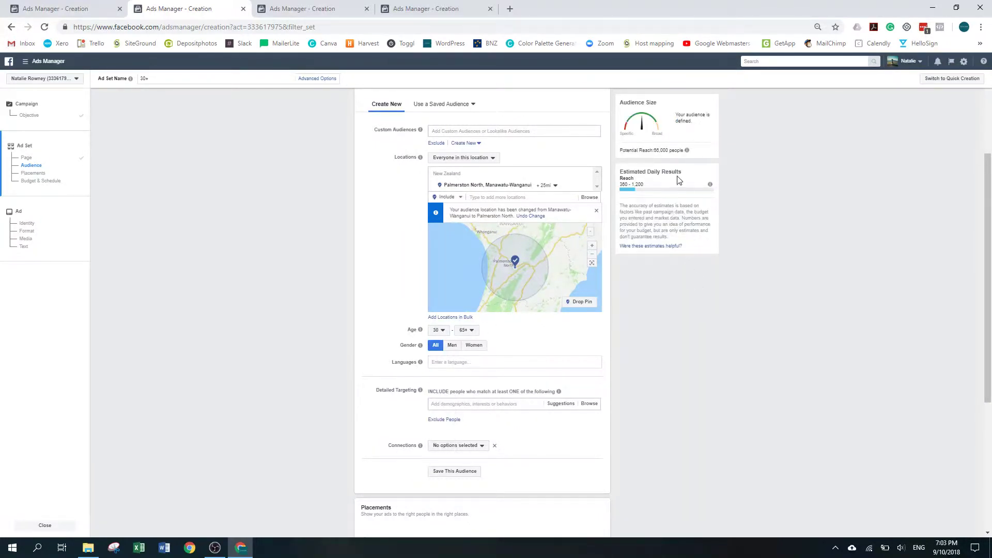
pyautogui.click(465, 330)
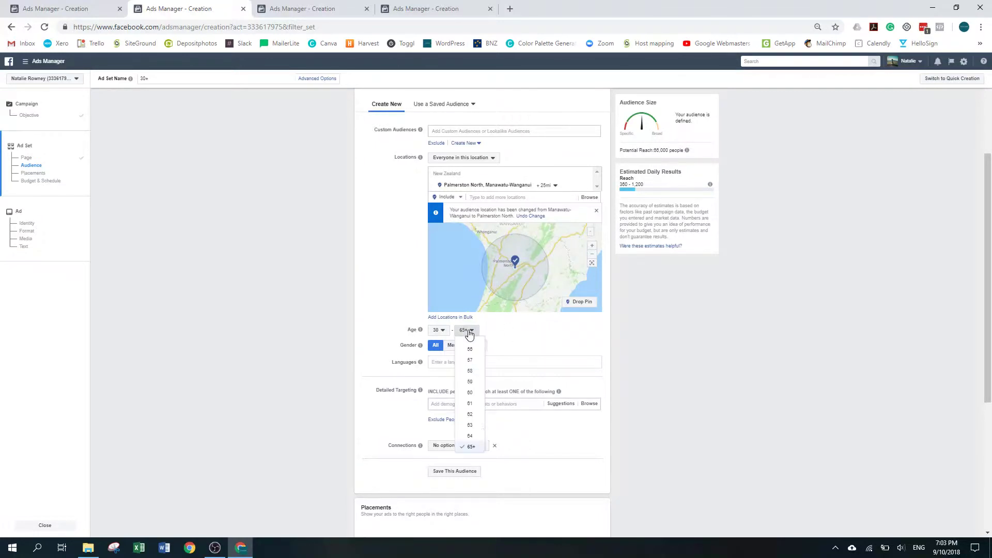
pyautogui.click(472, 393)
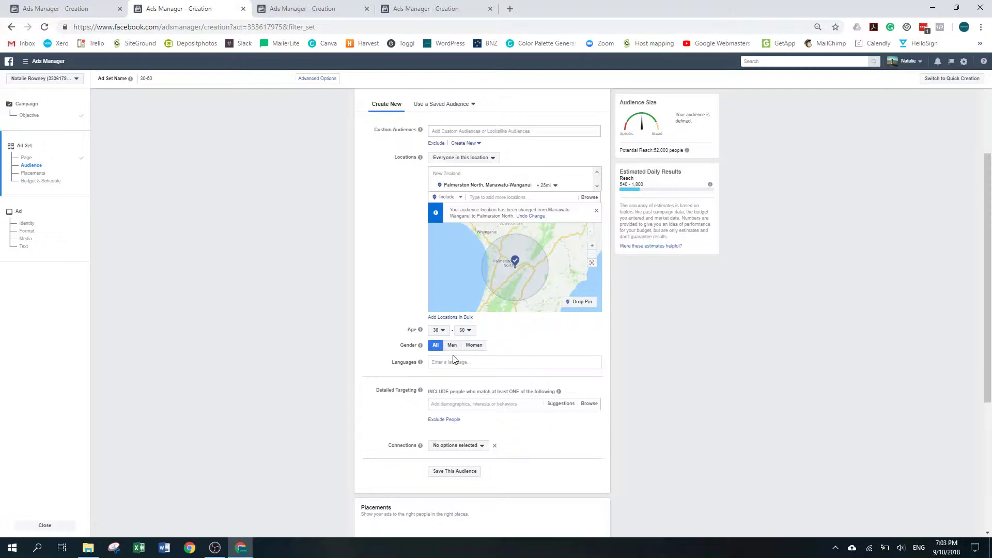
# Add the interest Amy Porterfield to the audience's detailed targeting.
pyautogui.scroll(-2, 457, 365)
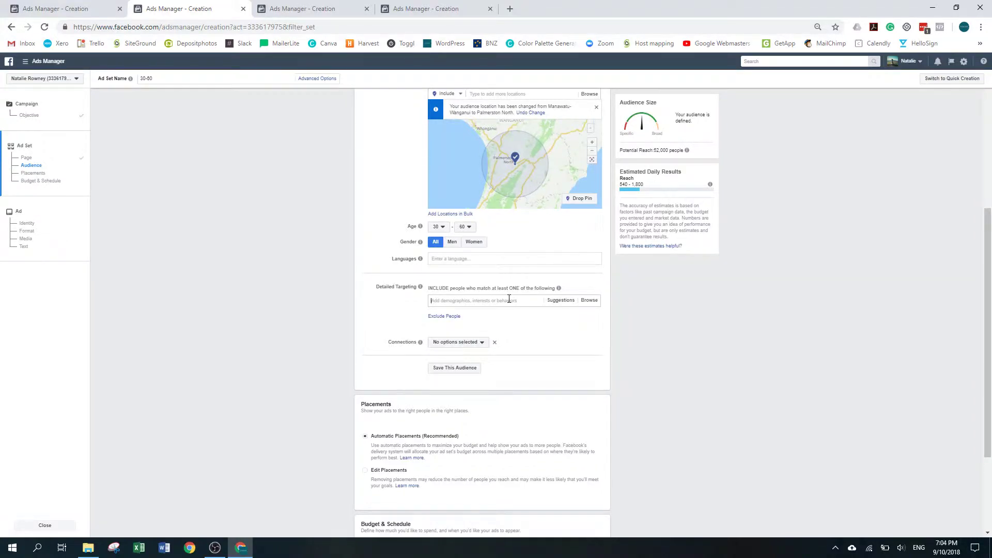
pyautogui.write('amy po')
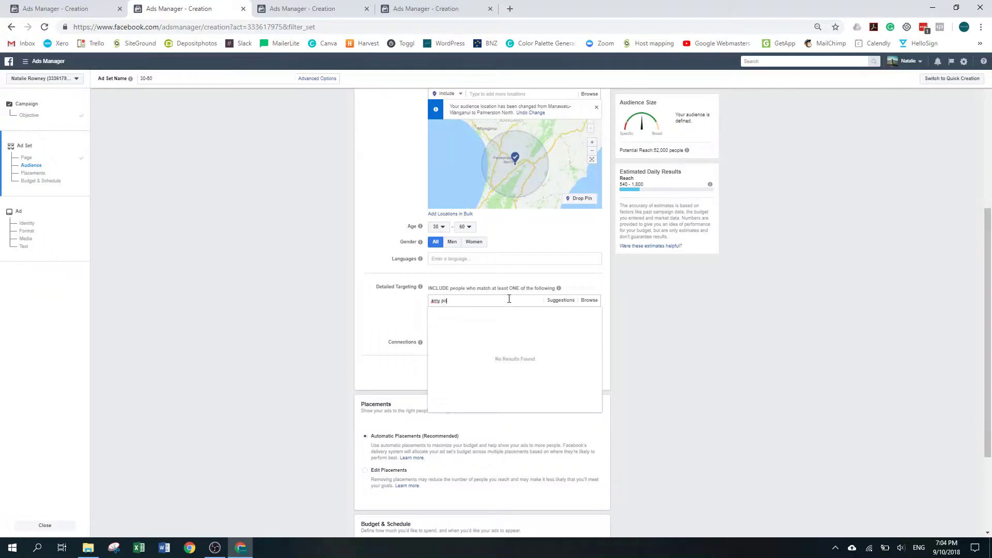
pyautogui.write('rt')
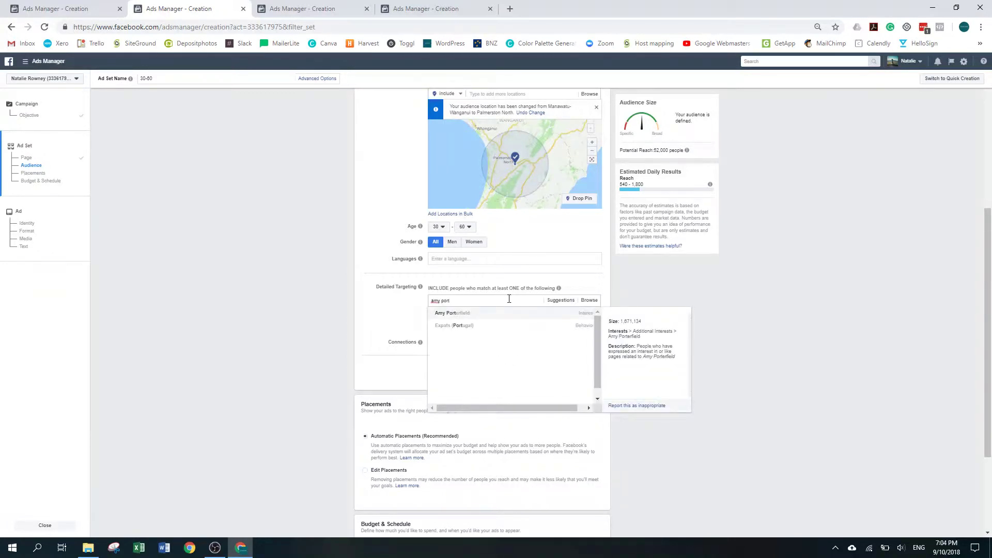
pyautogui.click(468, 314)
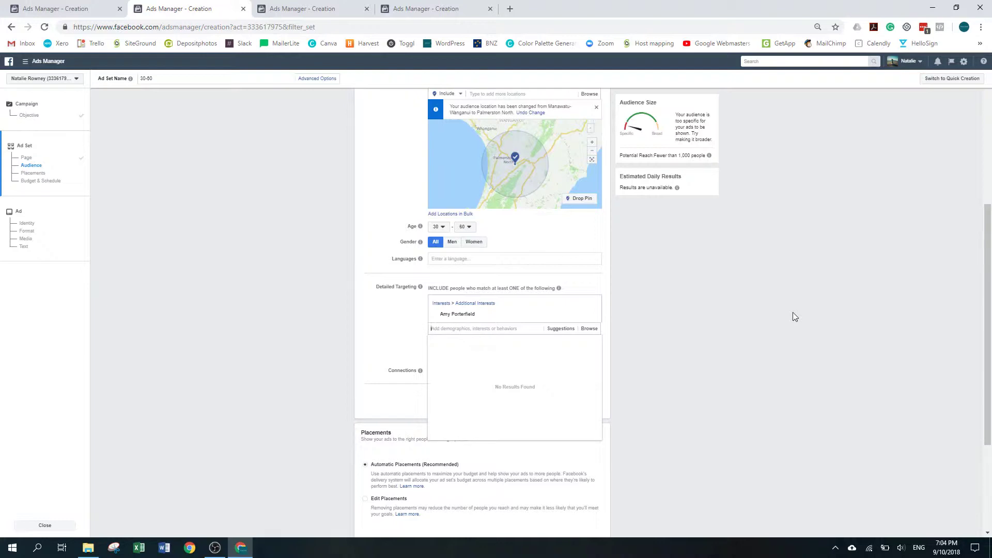
pyautogui.moveTo(476, 318)
pyautogui.scroll(2, 511, 329)
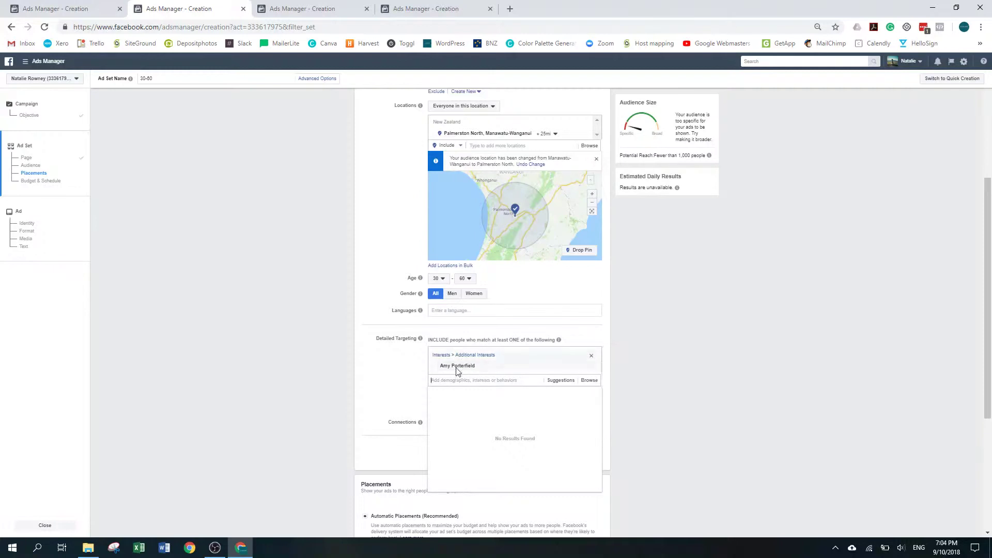
pyautogui.click(656, 399)
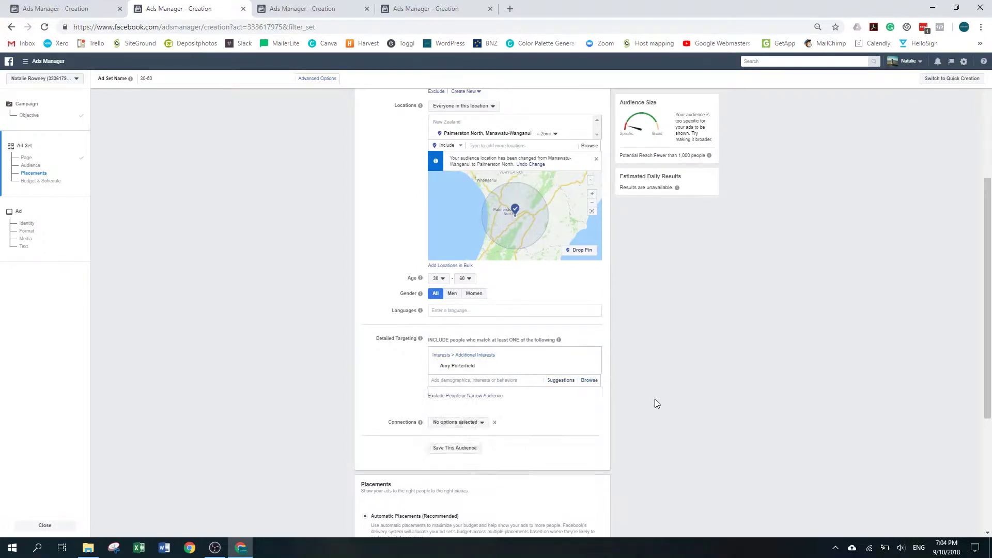
pyautogui.scroll(-2, 655, 399)
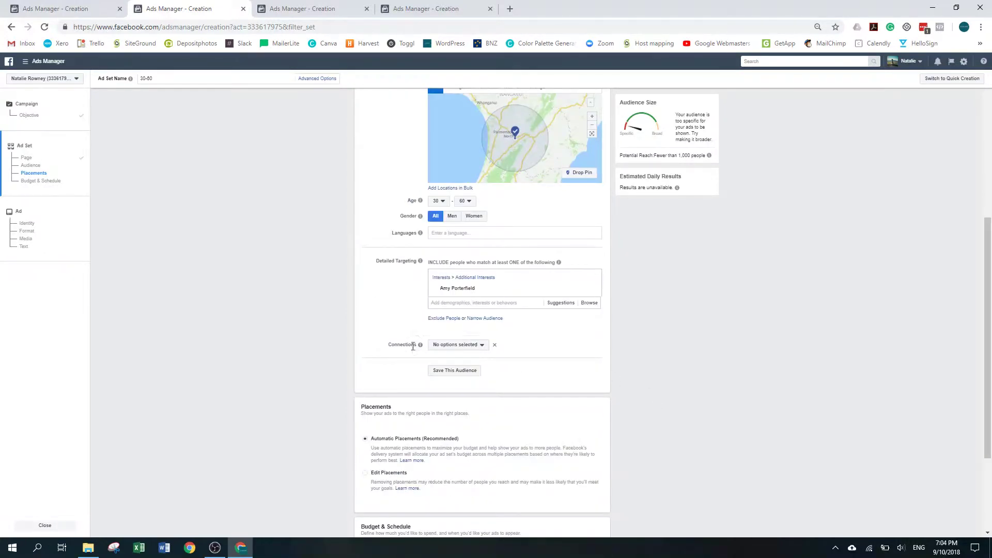
# Switch the ad set's budget type from daily to Lifetime Budget.
pyautogui.moveTo(420, 348)
pyautogui.scroll(-2, 552, 350)
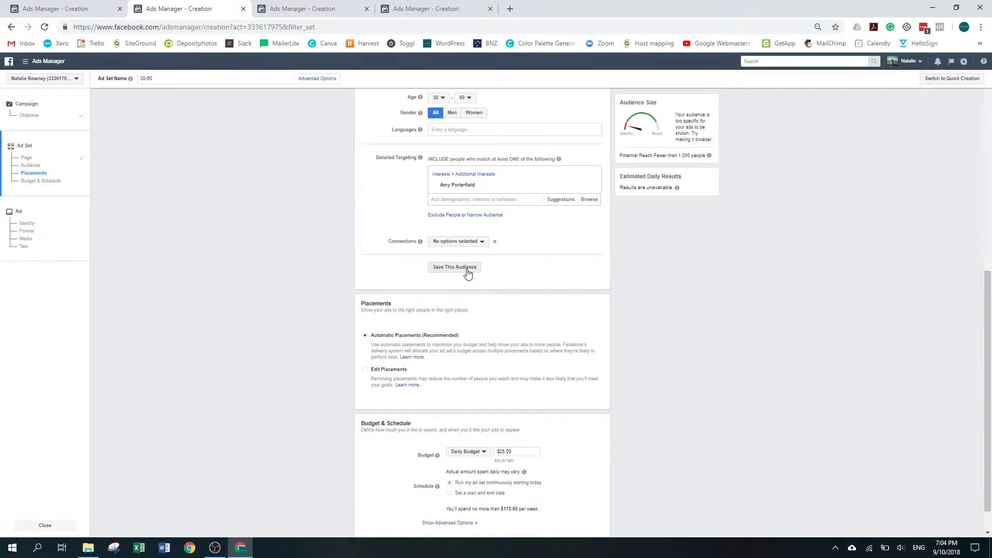
pyautogui.scroll(1, 468, 273)
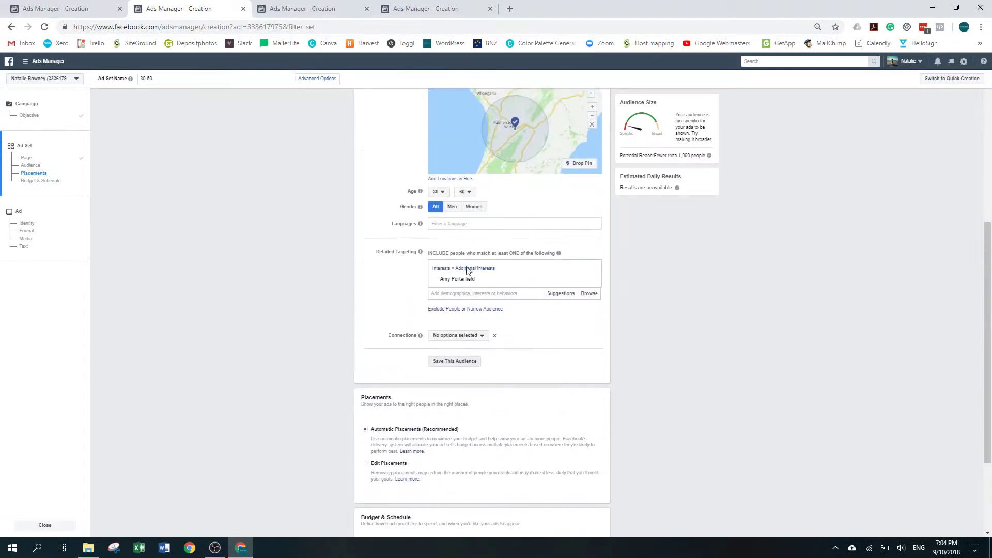
pyautogui.scroll(-1, 434, 295)
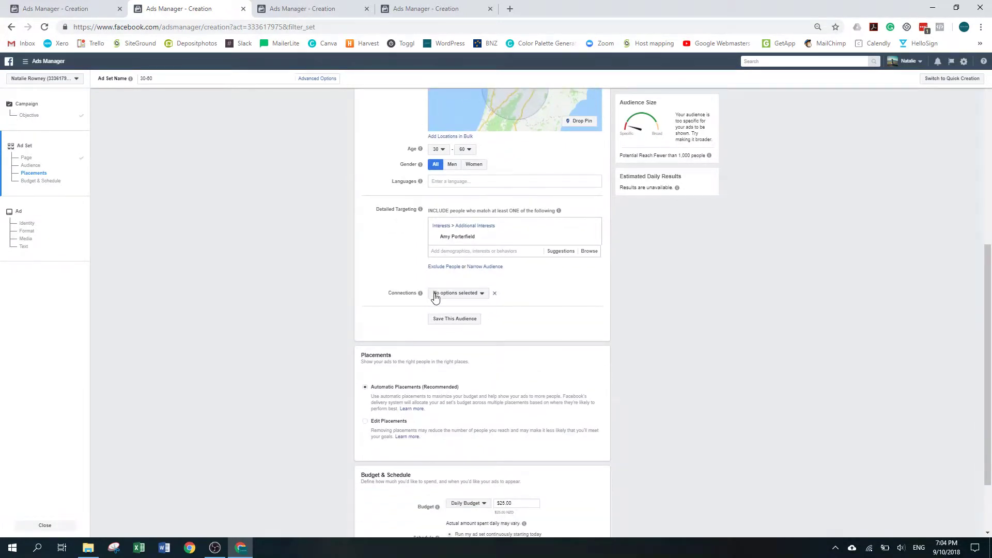
pyautogui.scroll(-2, 500, 342)
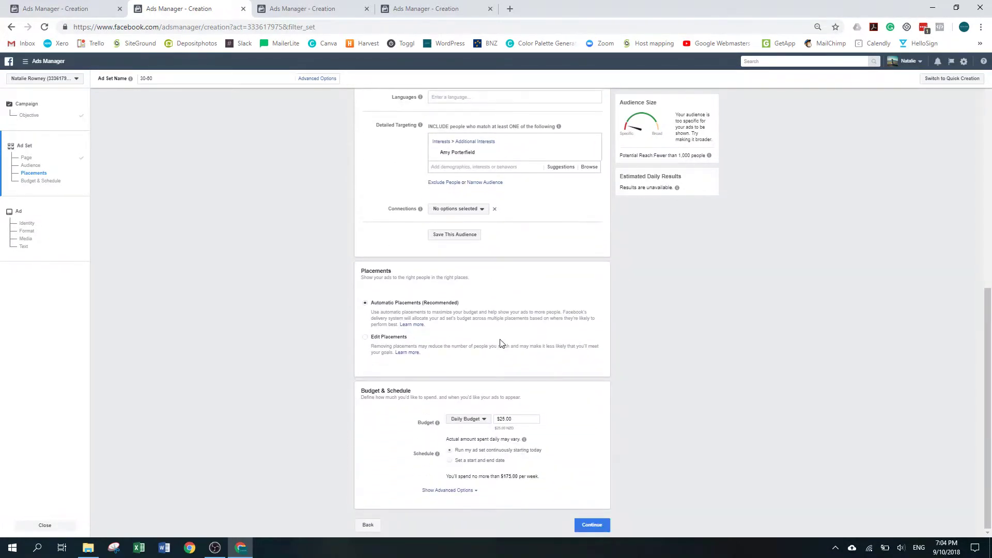
pyautogui.click(486, 421)
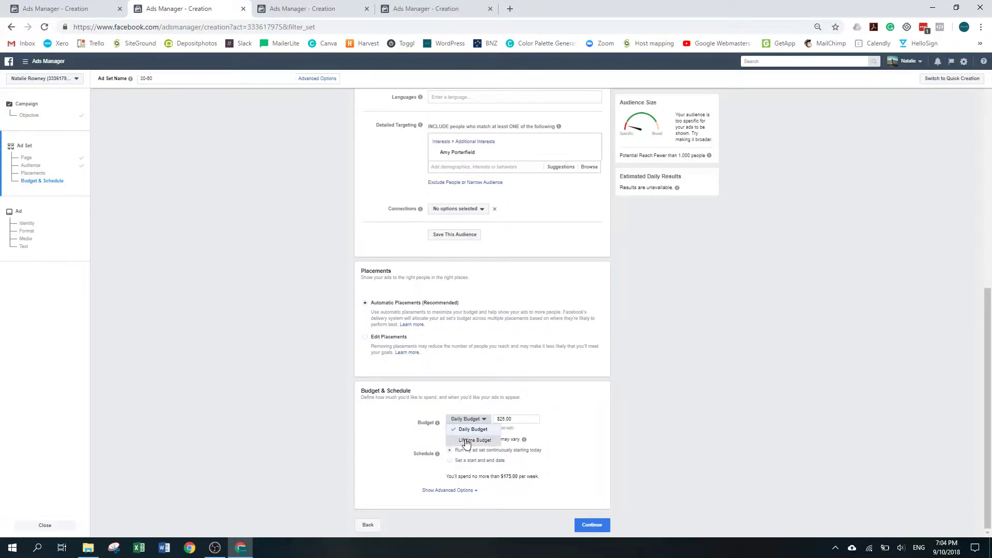
pyautogui.click(468, 441)
pyautogui.scroll(-1, 518, 430)
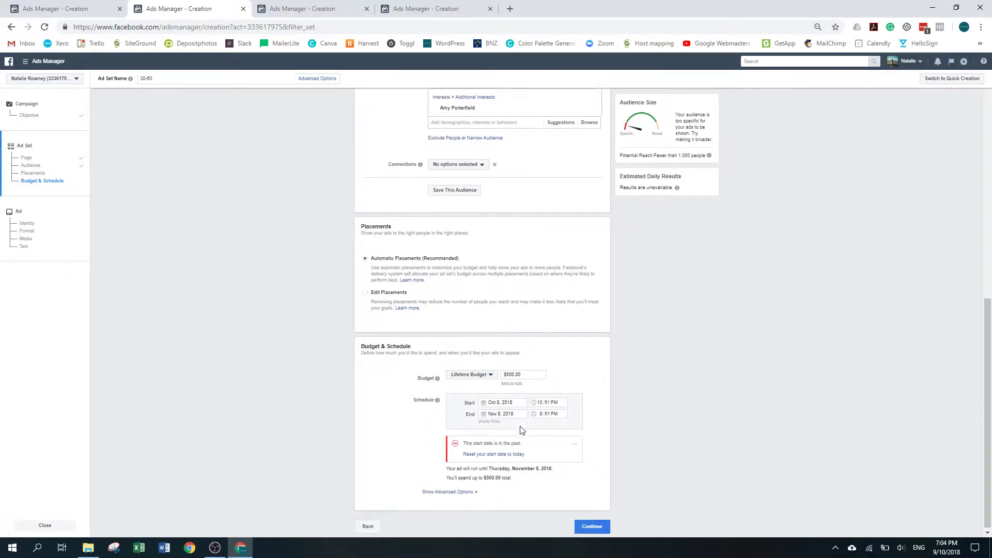
# Schedule the ad set to start on Oct 9, 2018 and end on Oct 11, 2018.
pyautogui.click(517, 413)
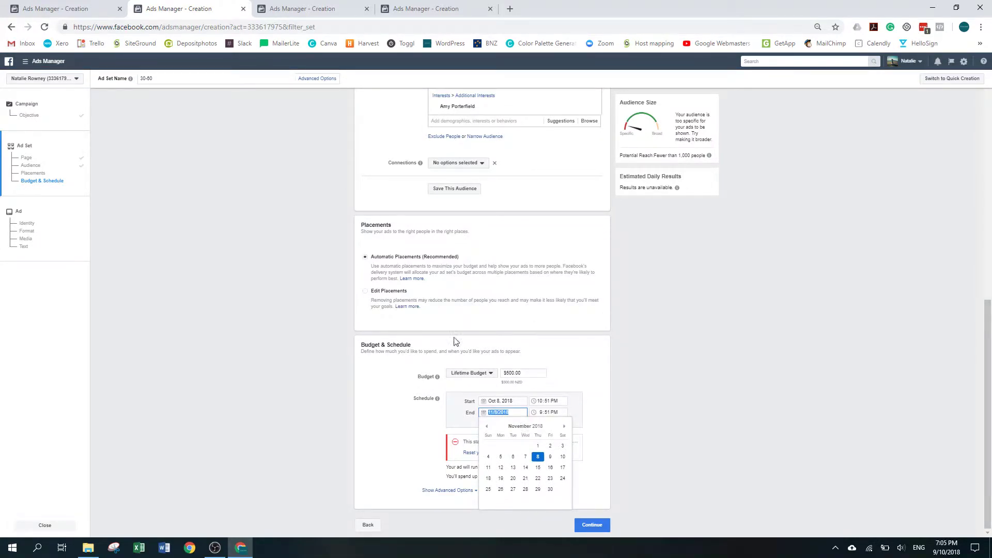
pyautogui.click(513, 400)
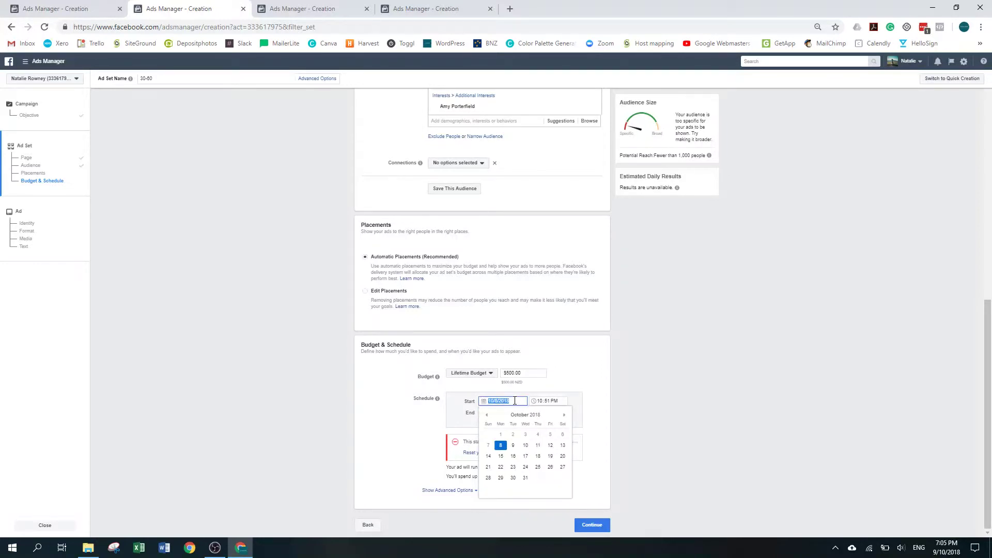
pyautogui.click(515, 447)
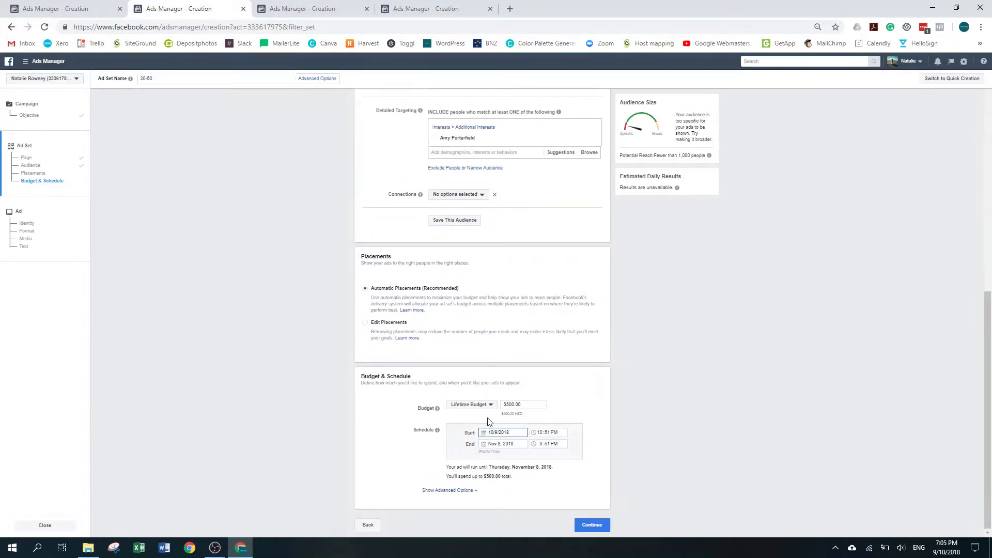
pyautogui.click(517, 445)
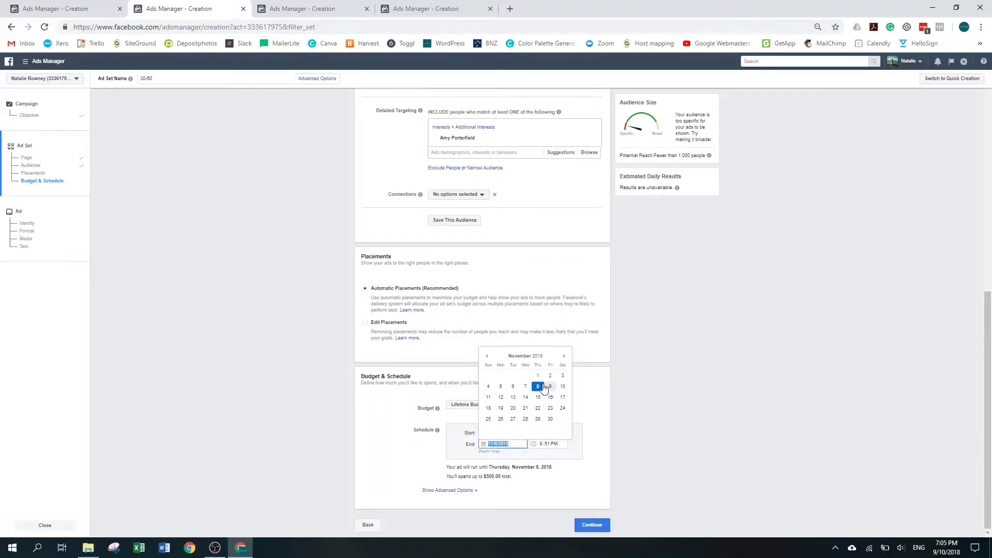
pyautogui.click(486, 356)
pyautogui.click(538, 387)
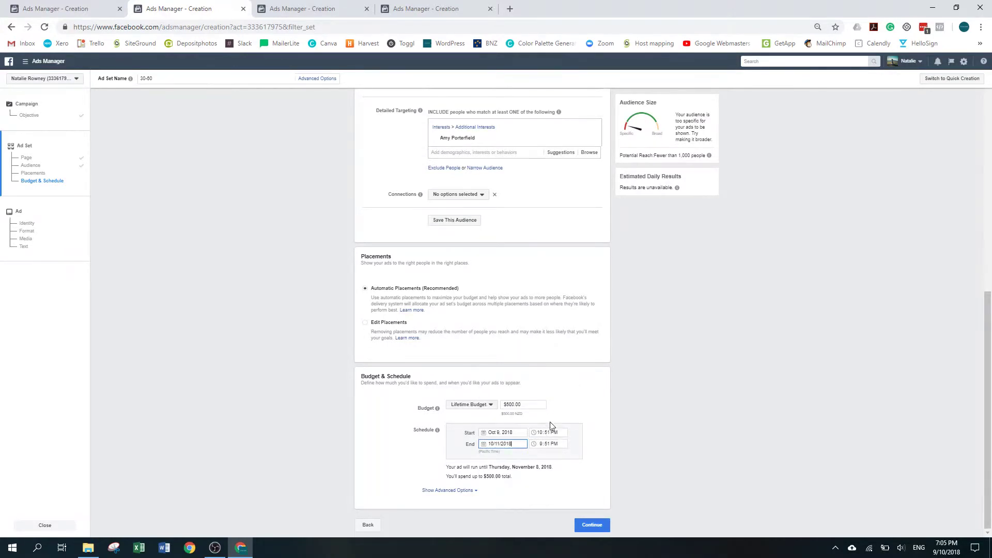
# Set the lifetime budget to $5.00 and continue to the ad setup.
pyautogui.click(524, 404)
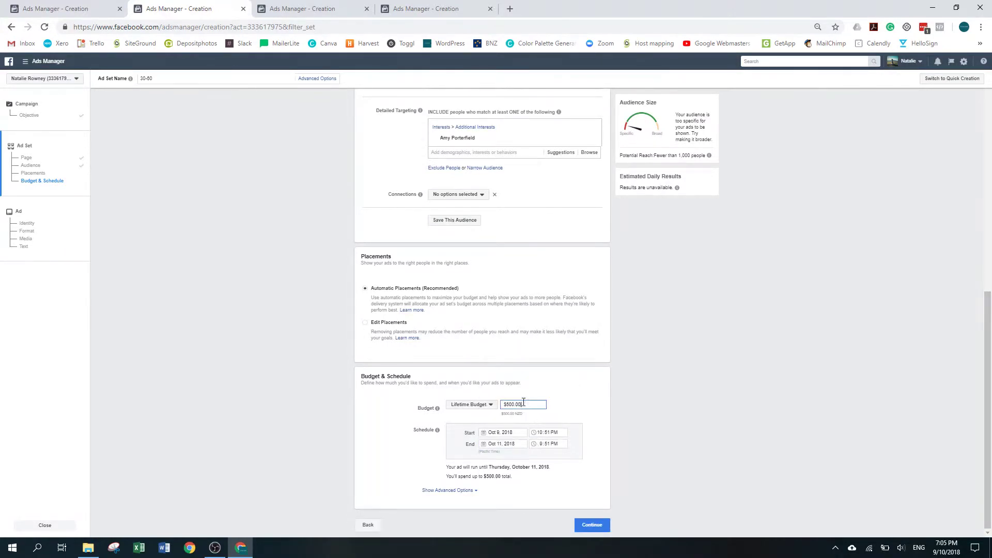
pyautogui.moveTo(523, 404); pyautogui.dragTo(492, 398)
pyautogui.write('5')
pyautogui.click(639, 407)
pyautogui.click(589, 528)
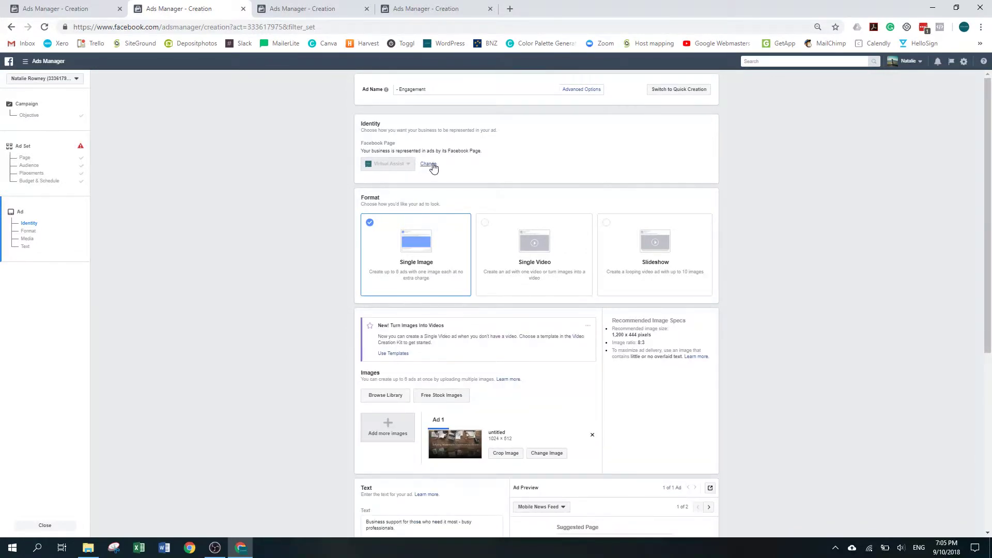
# Extend the ad text to read "Business support for those who need it most - busy professionals in the Manawatu".
pyautogui.scroll(-1, 433, 168)
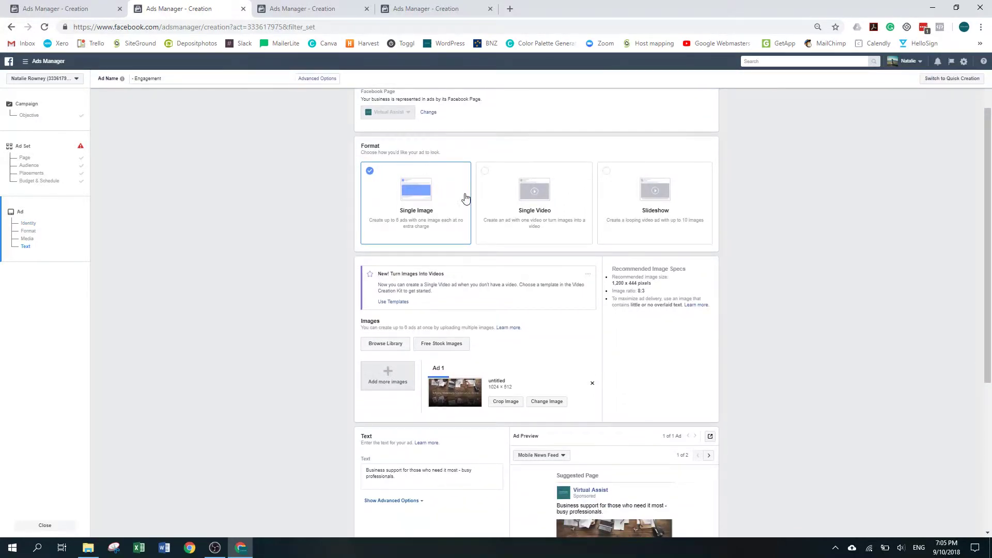
pyautogui.scroll(1, 466, 201)
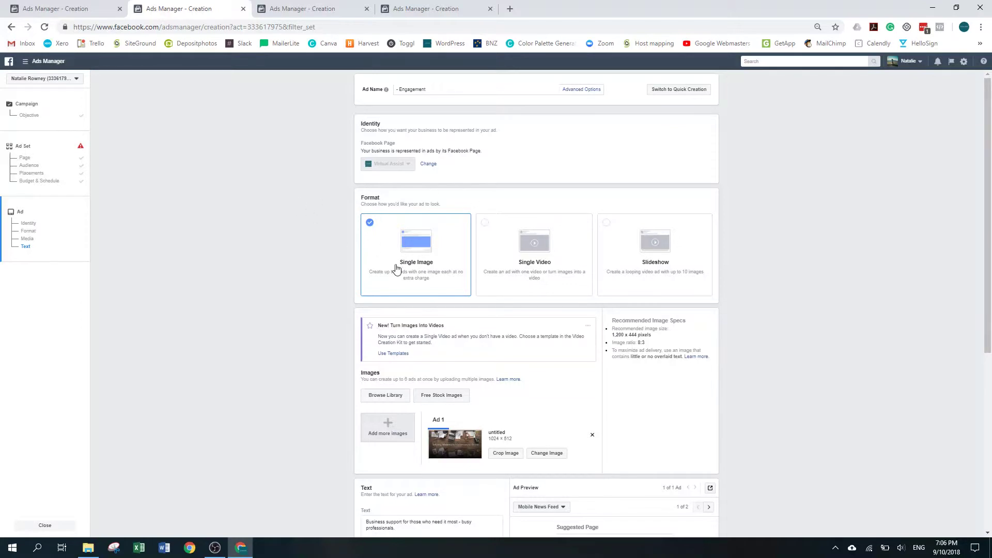
pyautogui.scroll(-1, 403, 263)
pyautogui.scroll(-2, 403, 257)
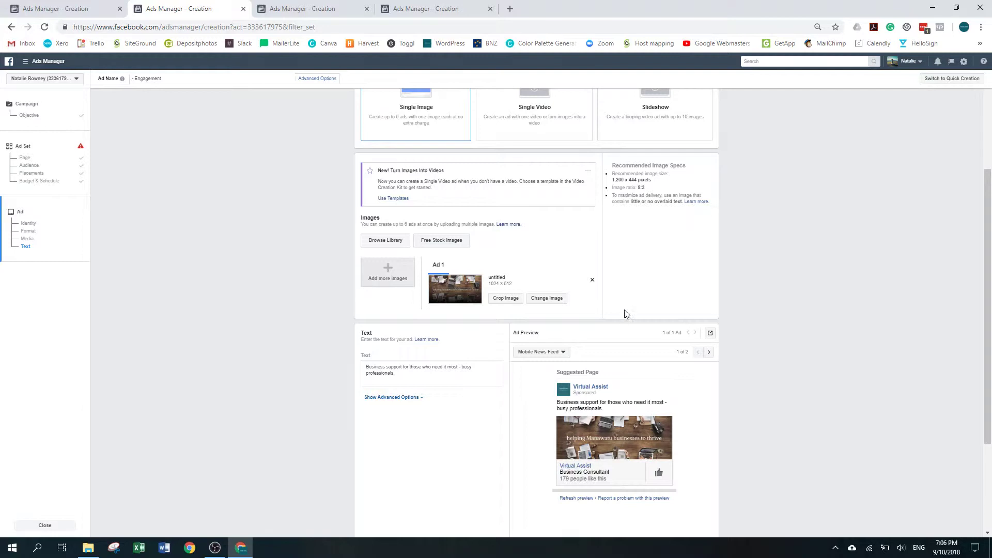
pyautogui.scroll(-1, 625, 313)
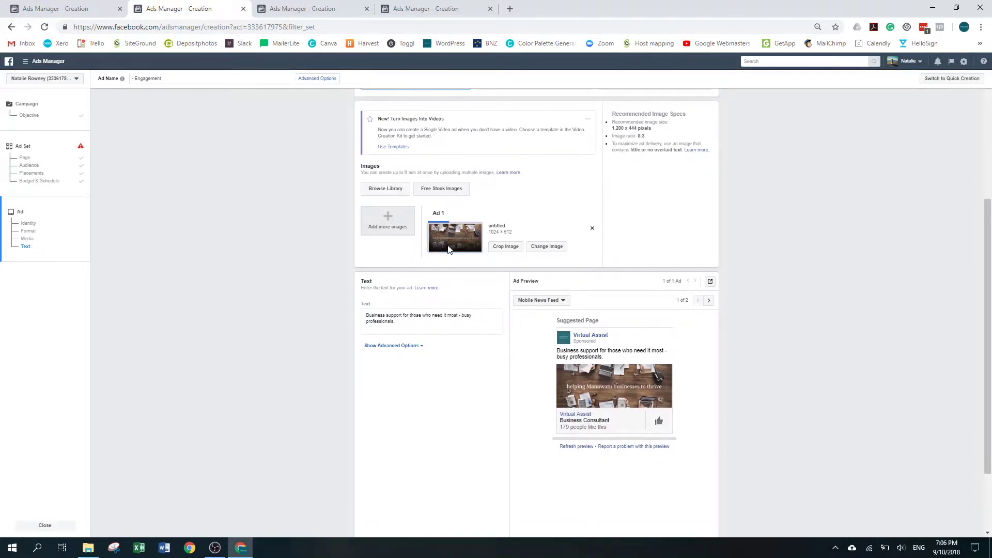
pyautogui.scroll(-1, 475, 259)
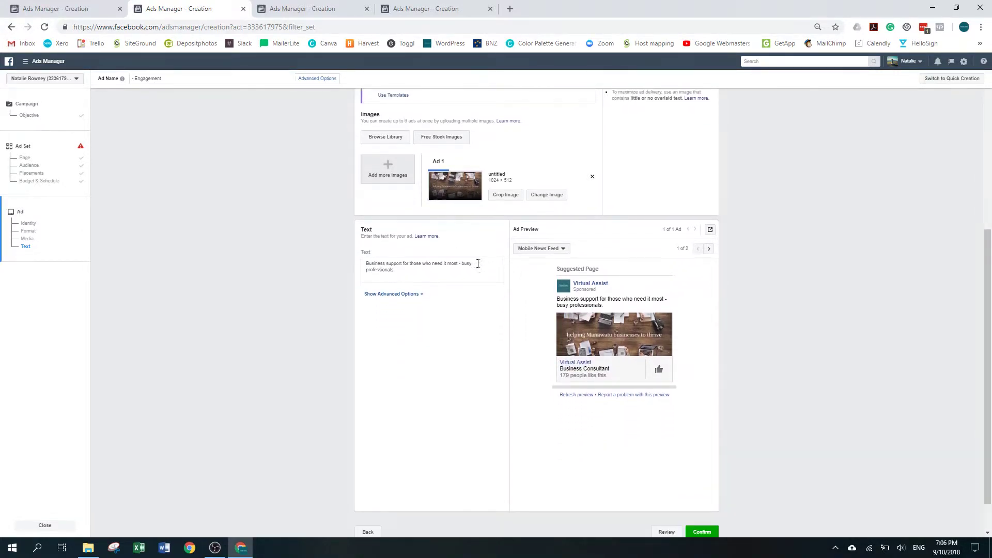
pyautogui.click(415, 269)
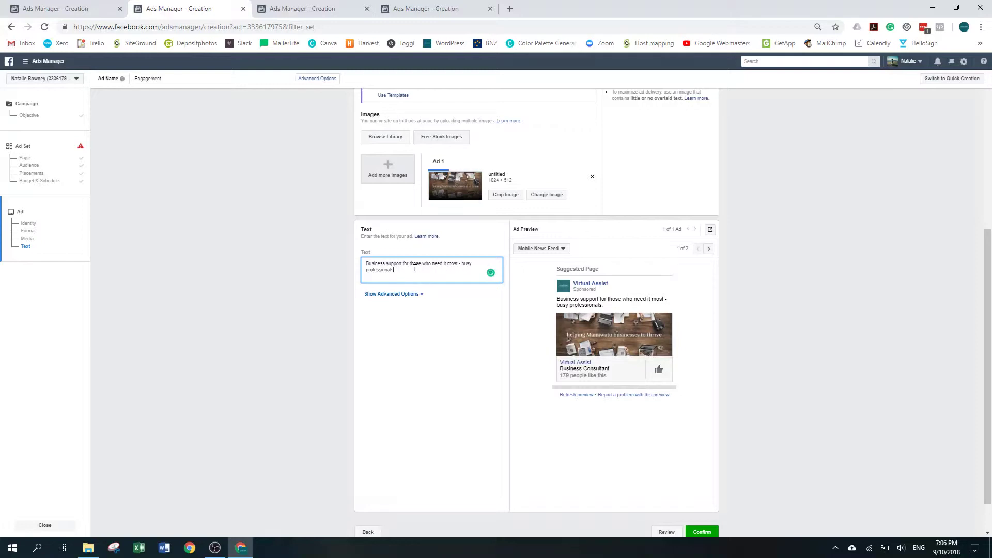
pyautogui.press('BackSpace')
pyautogui.write('in the')
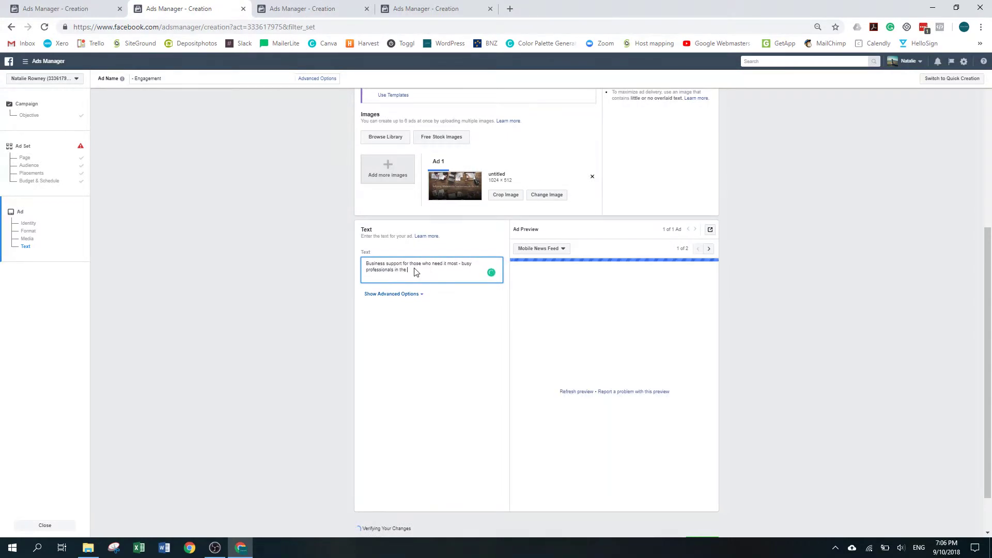
pyautogui.write(' Ma')
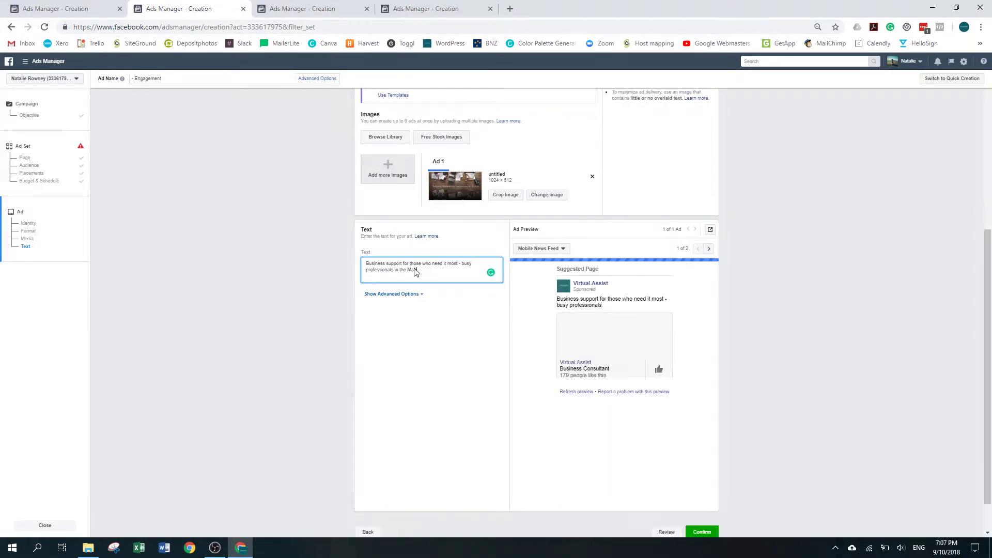
pyautogui.write('nawatu')
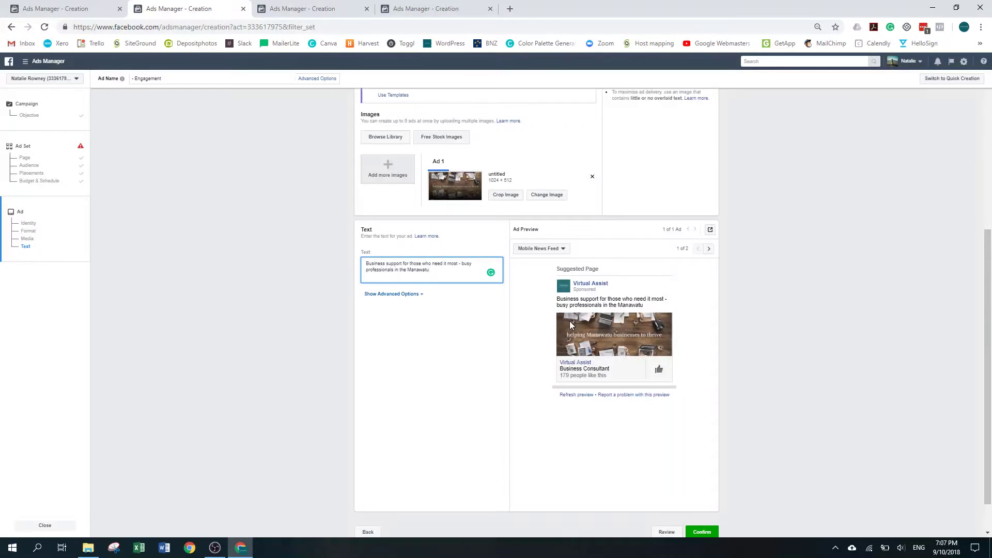
# Try to confirm the ad for publishing.
pyautogui.scroll(-1, 568, 316)
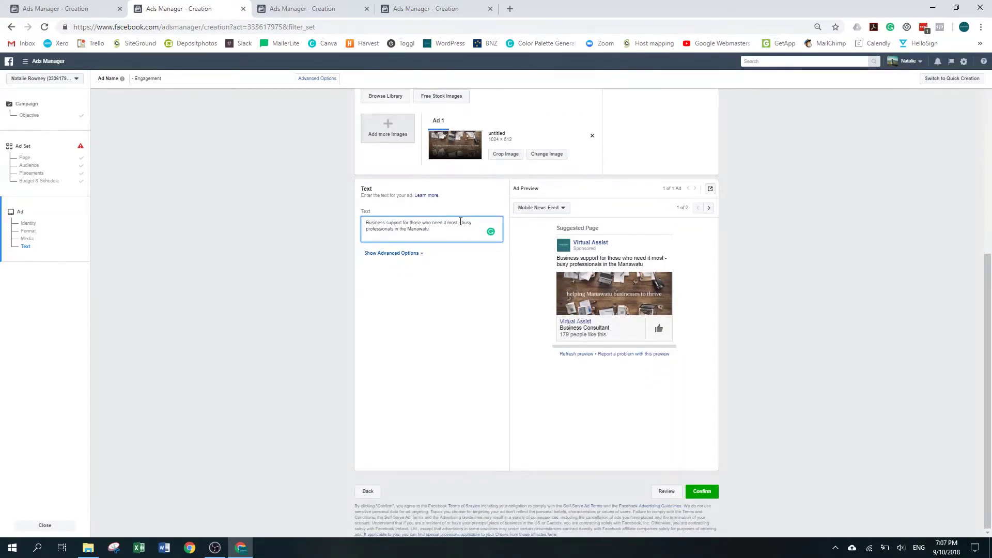
pyautogui.click(701, 494)
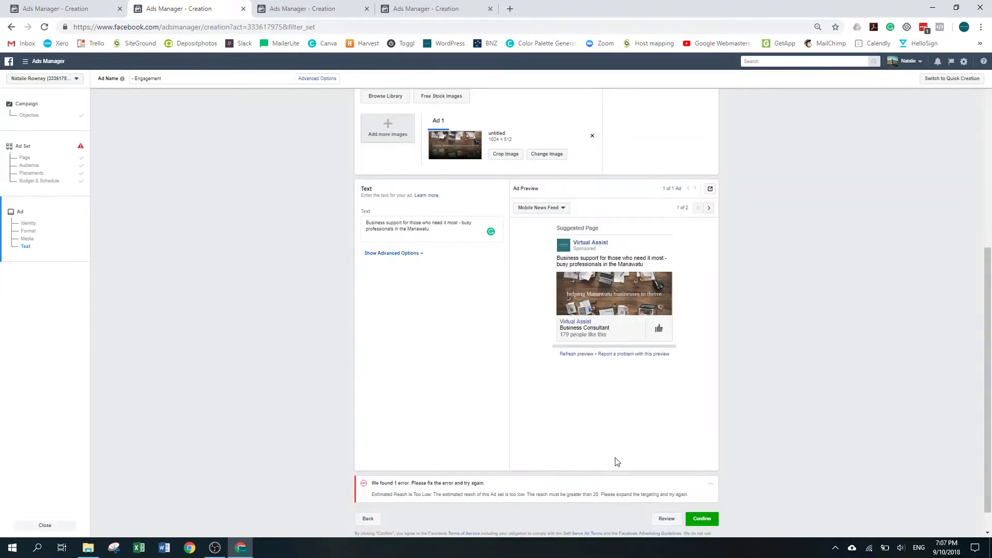
pyautogui.scroll(-1, 615, 460)
pyautogui.scroll(6, 615, 460)
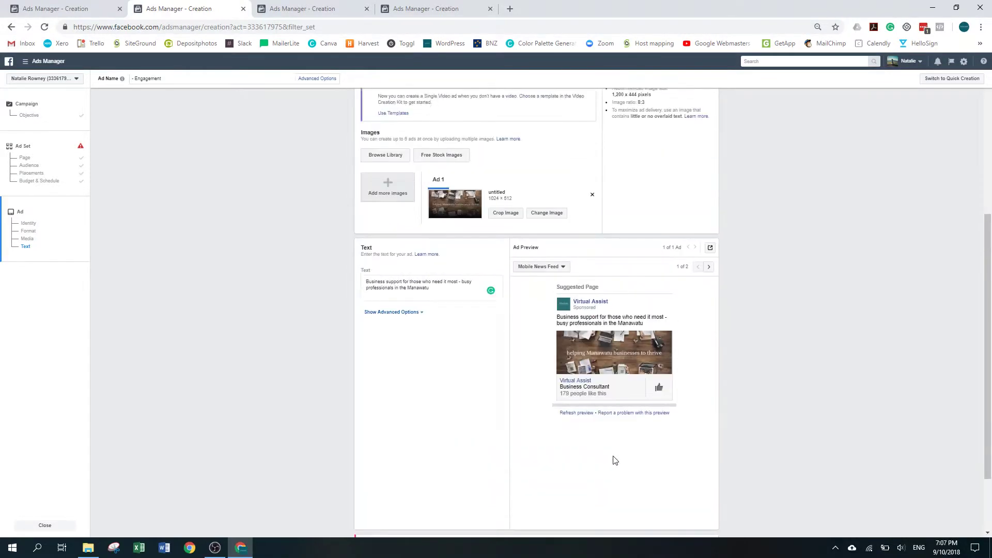
pyautogui.scroll(-6, 615, 460)
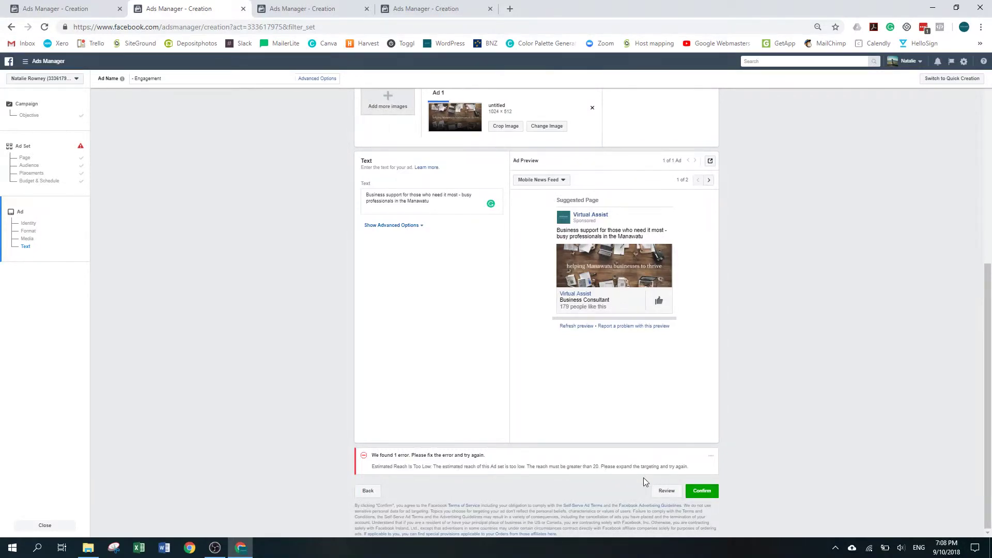
# Return to the ad set, remove the Amy Porterfield interest from detailed targeting, and check the audience size and budget settings.
pyautogui.scroll(6, 644, 478)
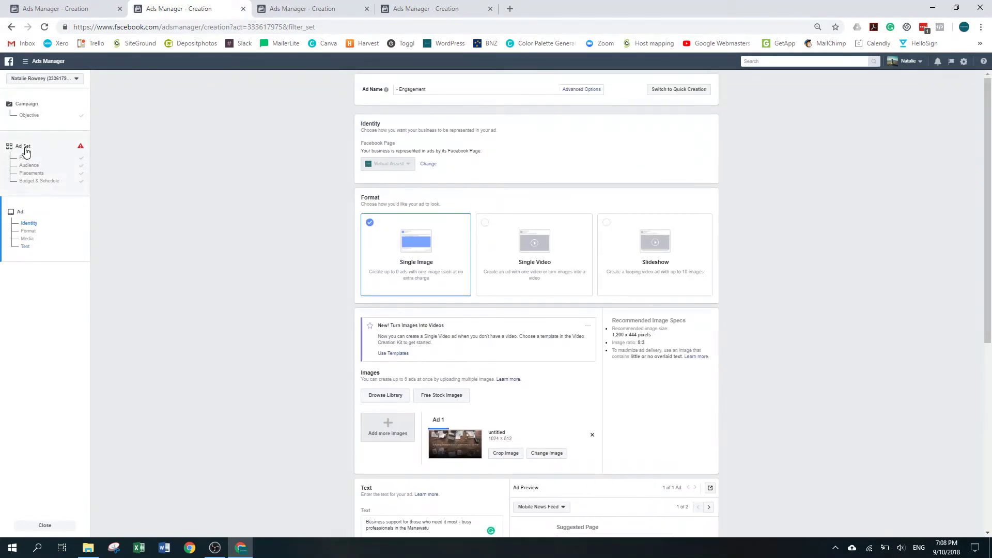
pyautogui.click(27, 148)
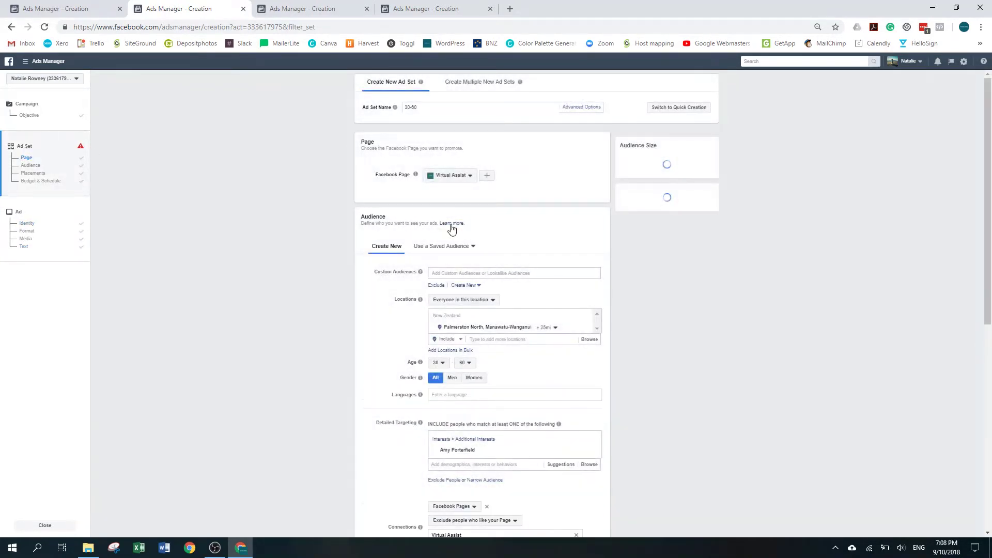
pyautogui.scroll(-4, 698, 366)
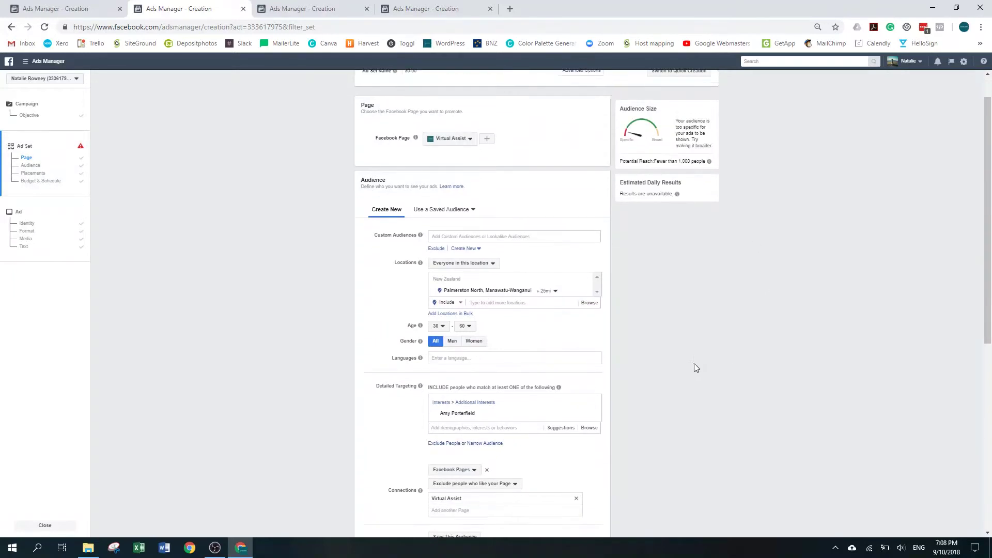
pyautogui.moveTo(519, 247)
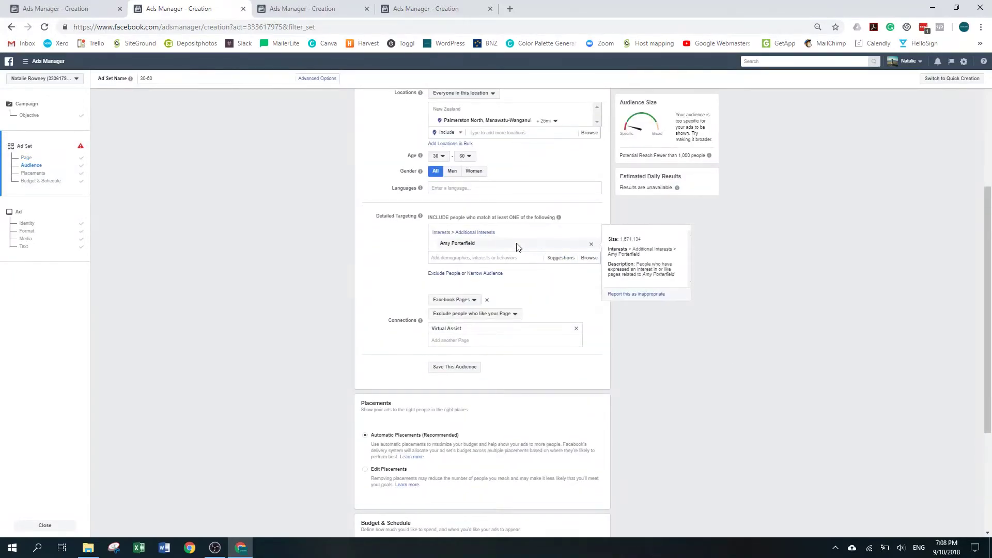
pyautogui.click(591, 244)
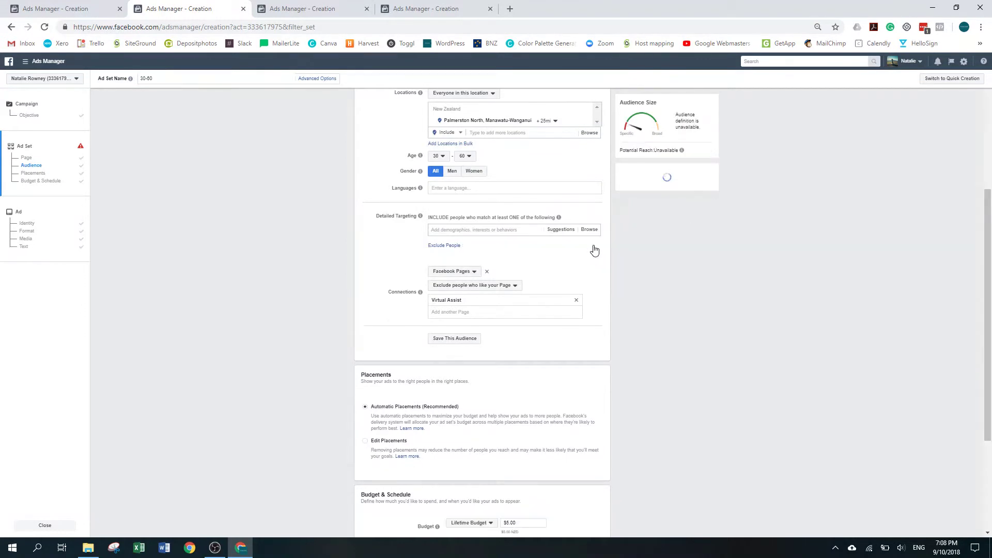
pyautogui.scroll(2, 657, 320)
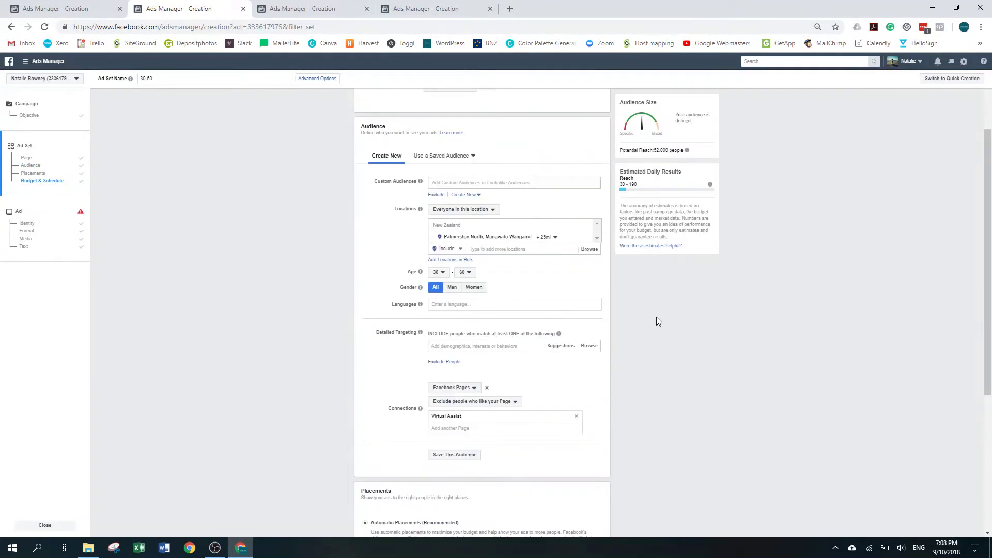
pyautogui.scroll(-4, 656, 321)
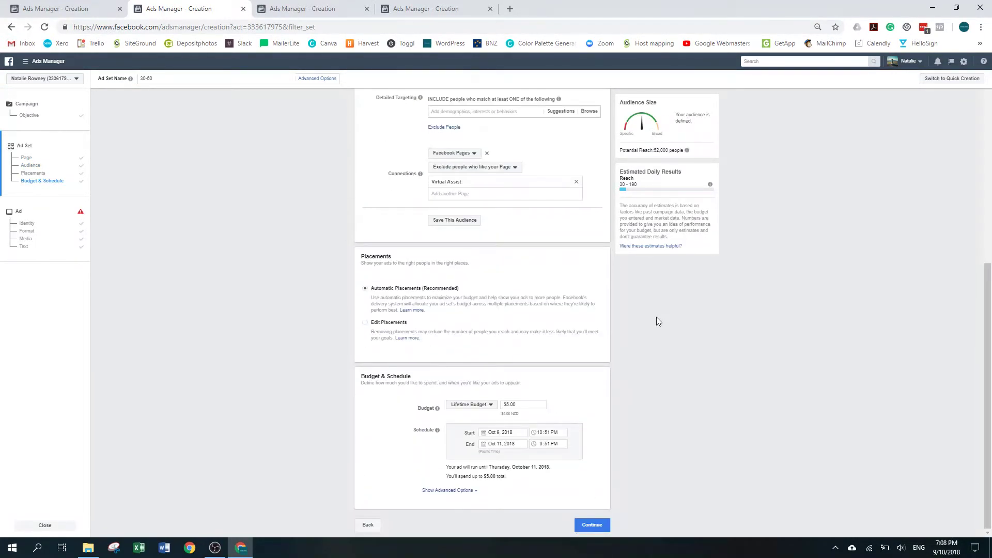
pyautogui.scroll(3, 649, 328)
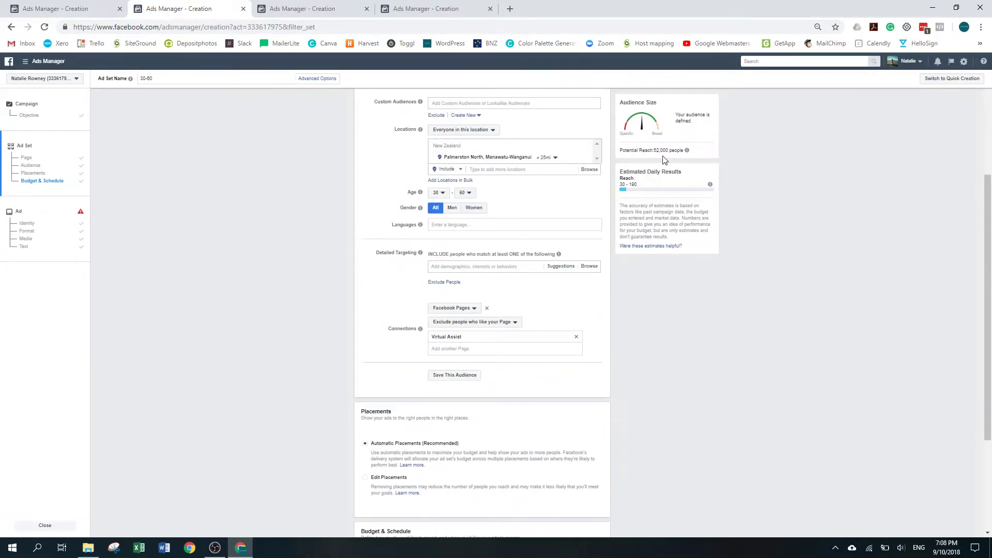
pyautogui.scroll(-3, 662, 339)
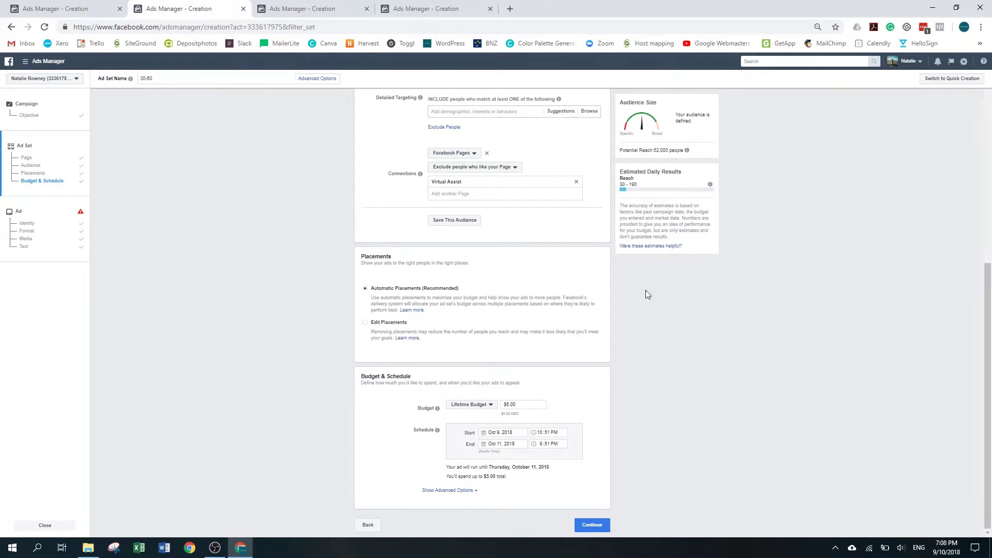
# Review the ad set's location, audience and budget settings, continue to the ad, and confirm it for publishing.
pyautogui.scroll(3, 647, 292)
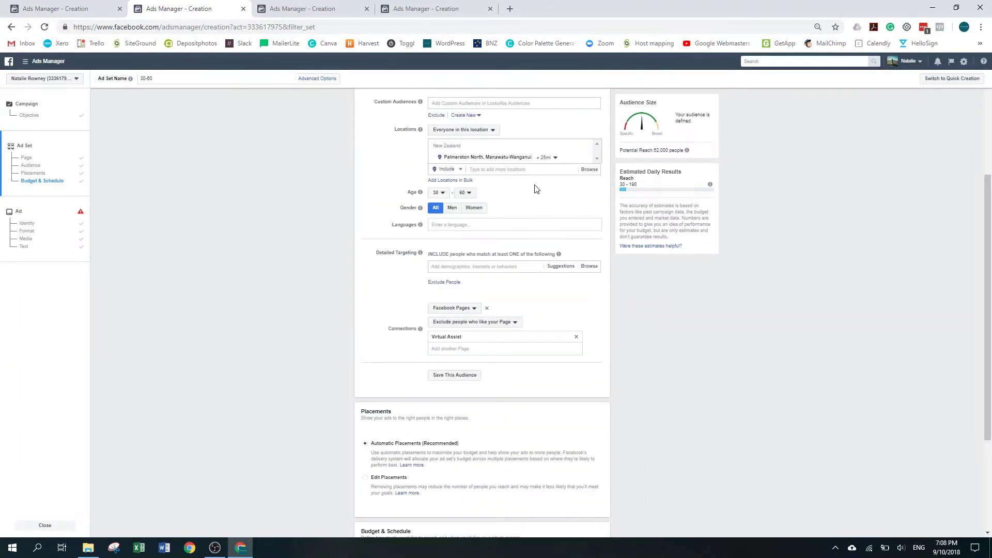
pyautogui.scroll(1, 535, 187)
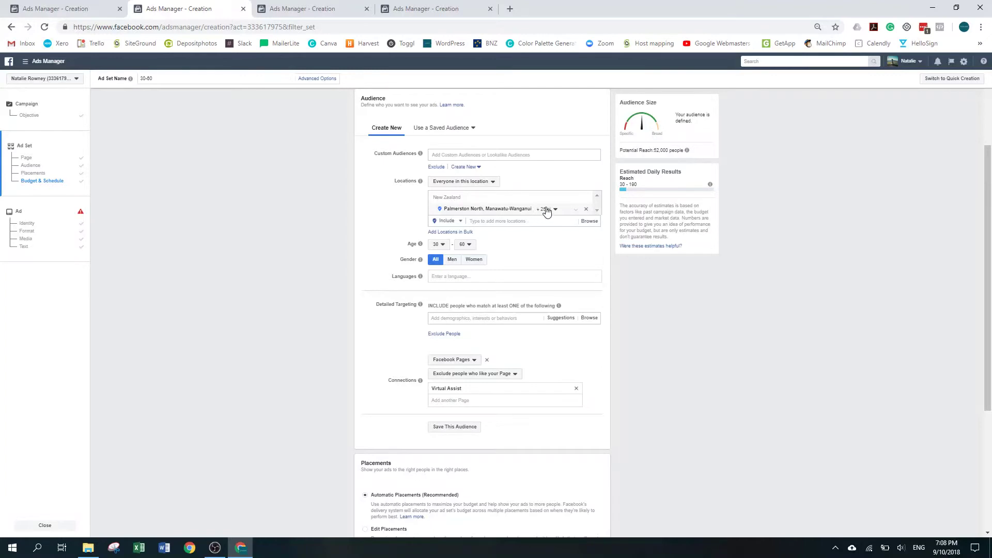
pyautogui.scroll(-4, 778, 455)
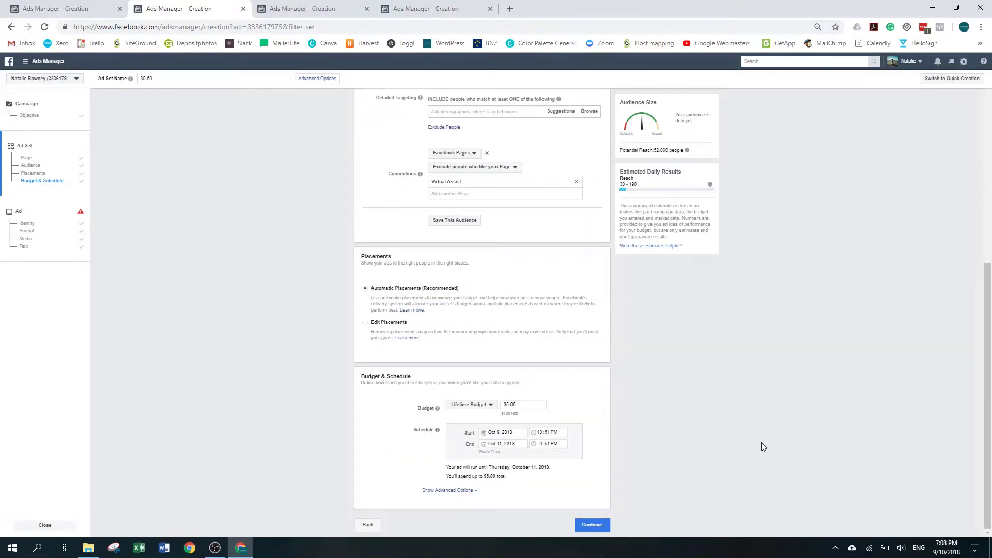
pyautogui.click(585, 519)
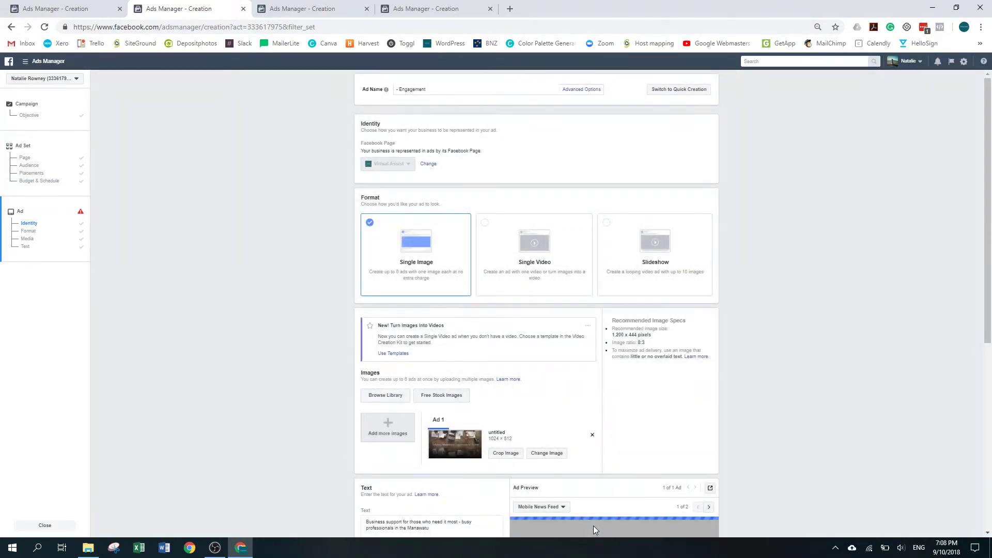
pyautogui.scroll(-4, 556, 372)
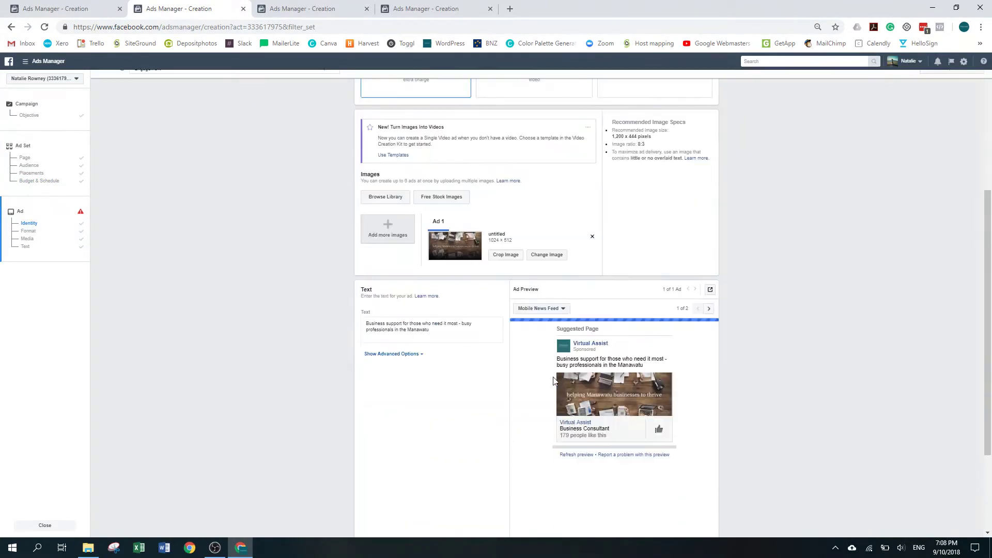
pyautogui.scroll(-2, 548, 374)
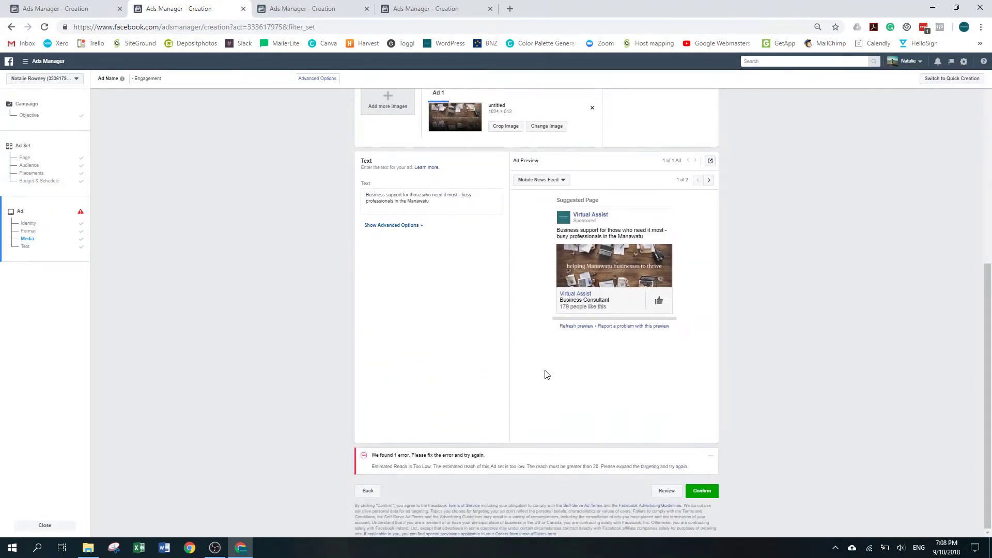
pyautogui.click(699, 493)
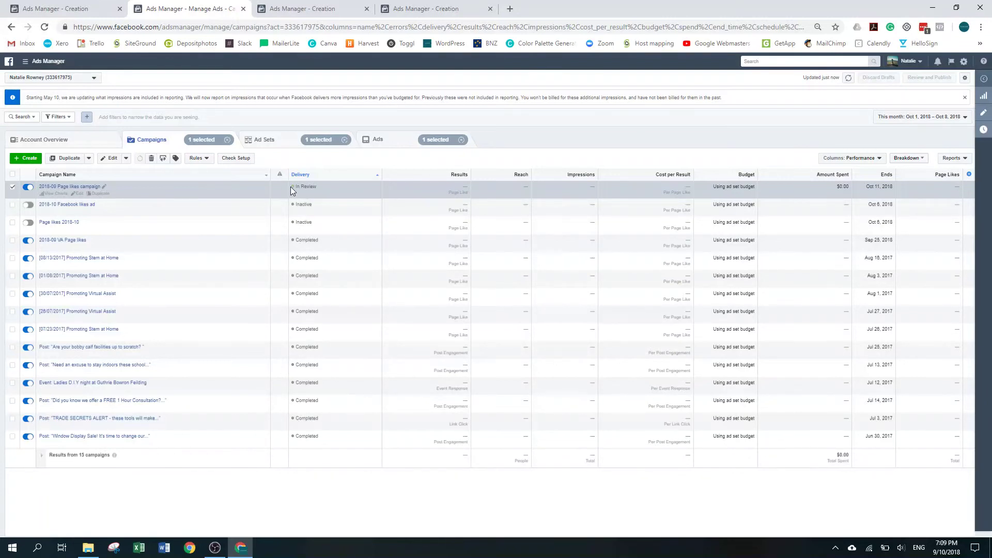
# Turn off the "2018-09 Page likes campaign" and its 30-60 ad set.
pyautogui.click(27, 189)
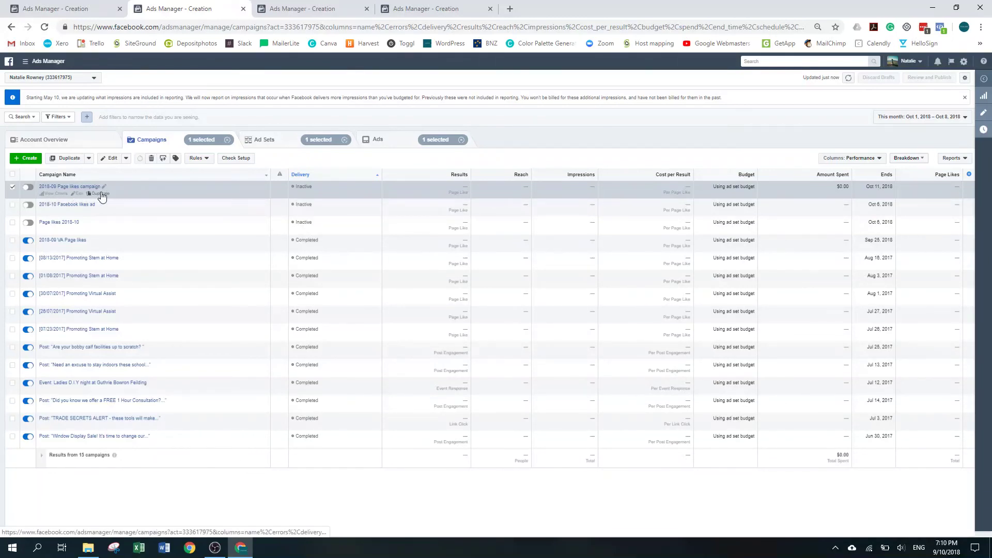
pyautogui.click(266, 143)
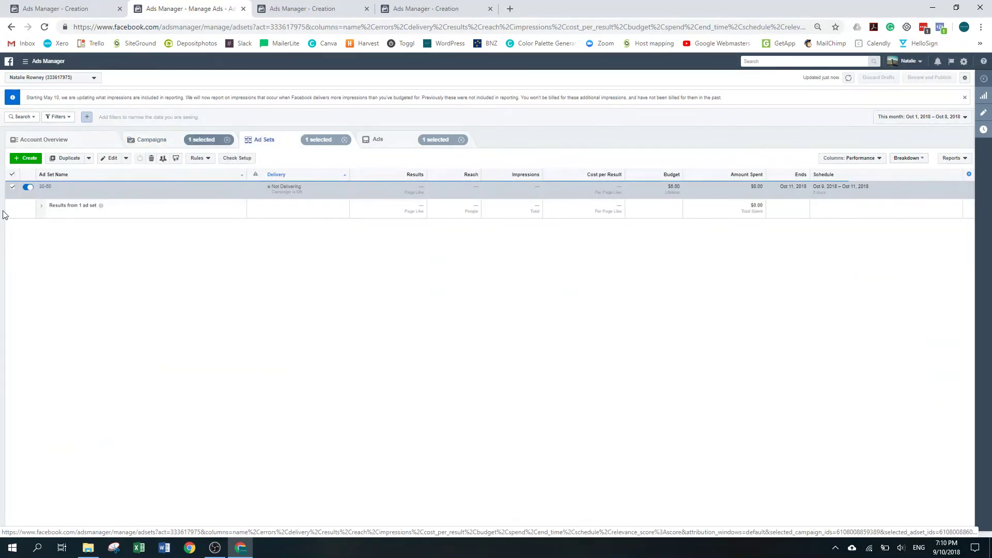
pyautogui.click(28, 187)
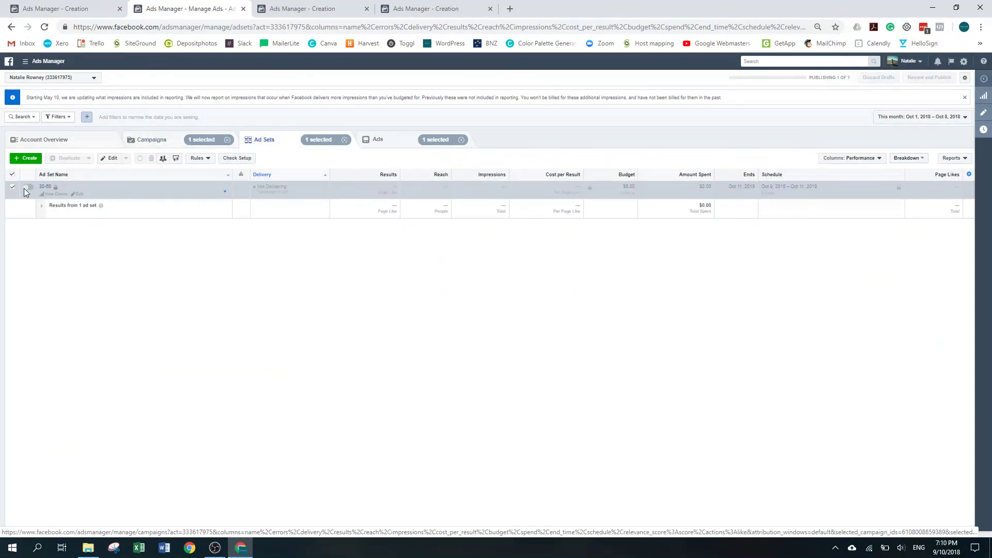
# Turn off the campaign's "- Engagement" ad and go back to the campaigns list.
pyautogui.click(407, 145)
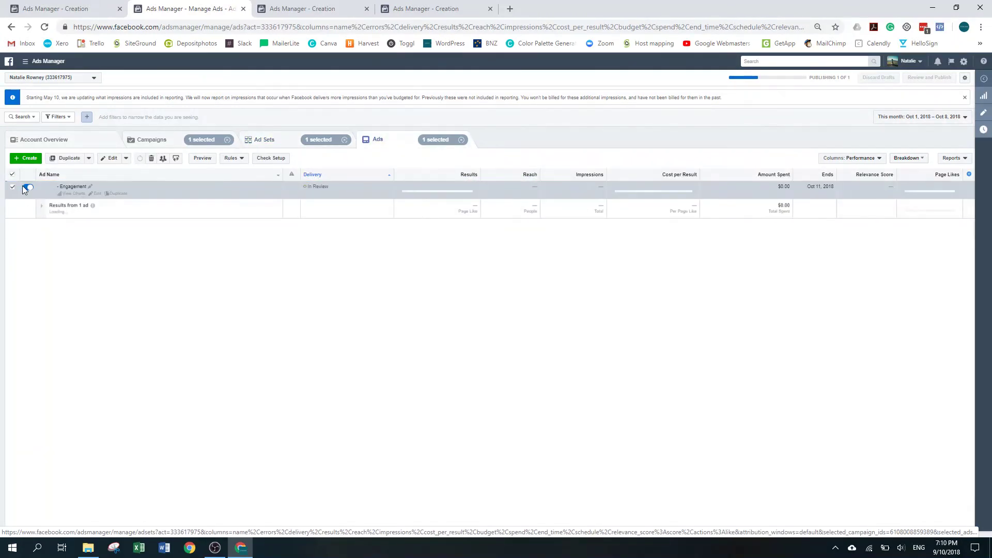
pyautogui.click(25, 187)
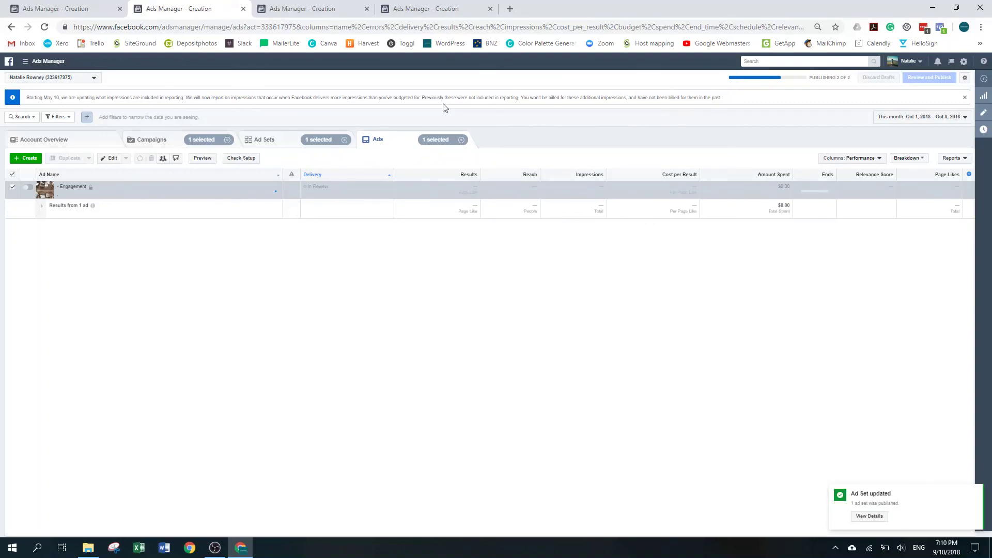
pyautogui.click(153, 143)
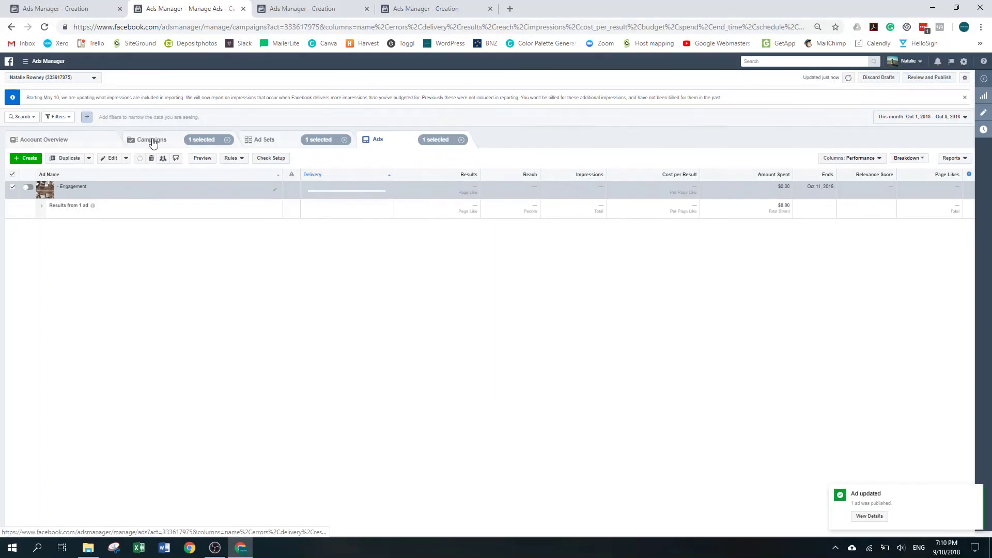